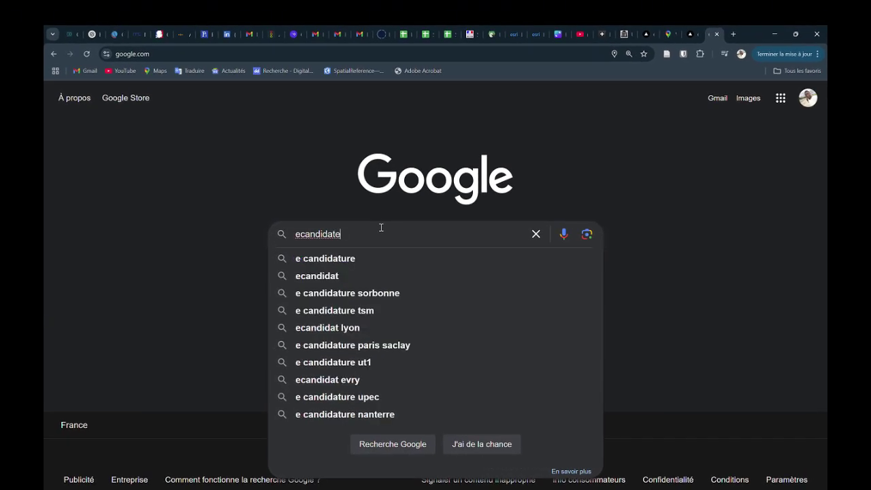
Search Google for 'ecandidat orleans' and open the eCandidat - Université d'Orléans result.
{"action": "key", "text": "BackSpace"}
{"action": "type", "text": "orle"}
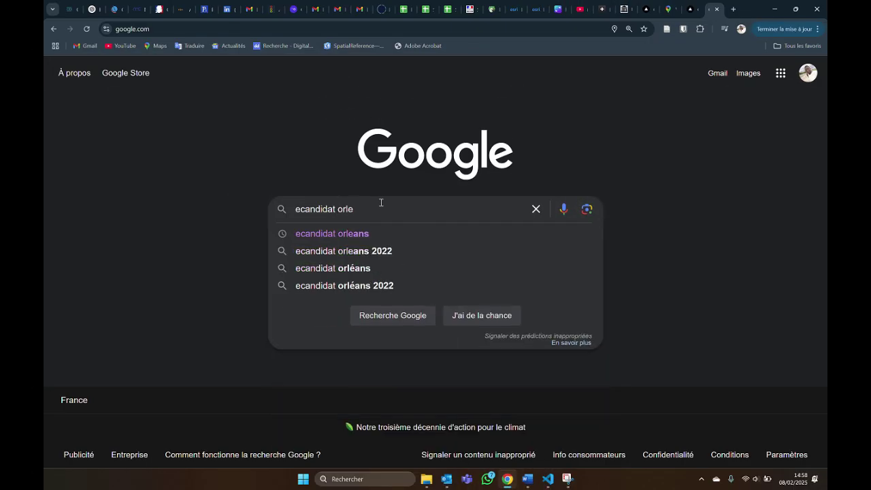
{"action": "type", "text": "ans"}
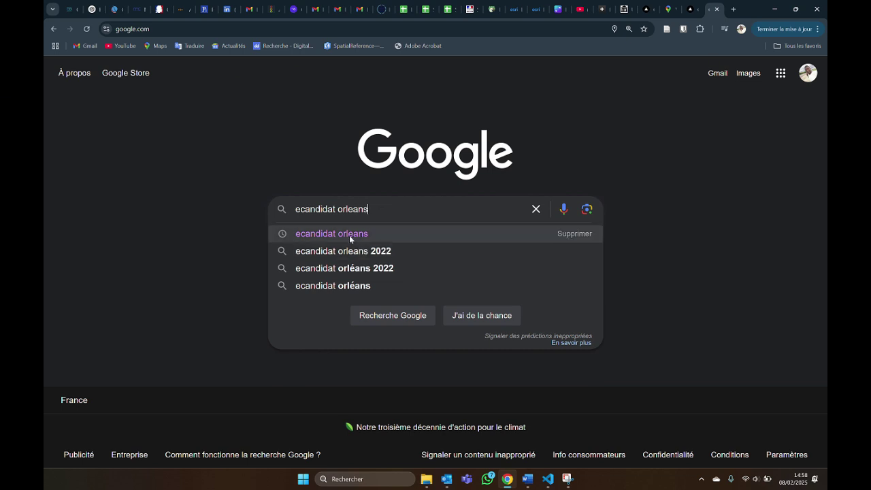
{"action": "left_click", "coordinate": [349, 234]}
{"action": "left_click", "coordinate": [196, 174]}
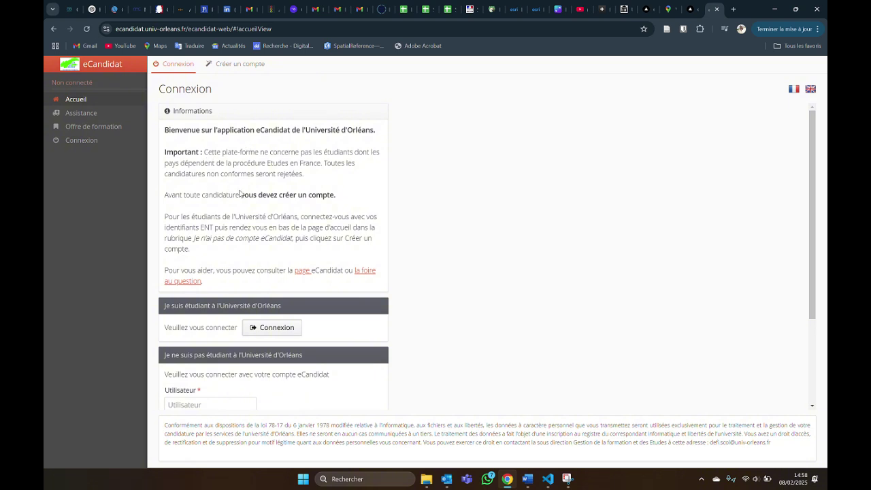
Scroll down the eCandidat Connexion page and open the 'Créer un compte' form.
{"action": "scroll", "coordinate": [228, 275], "scroll_direction": "down", "scroll_amount": 2}
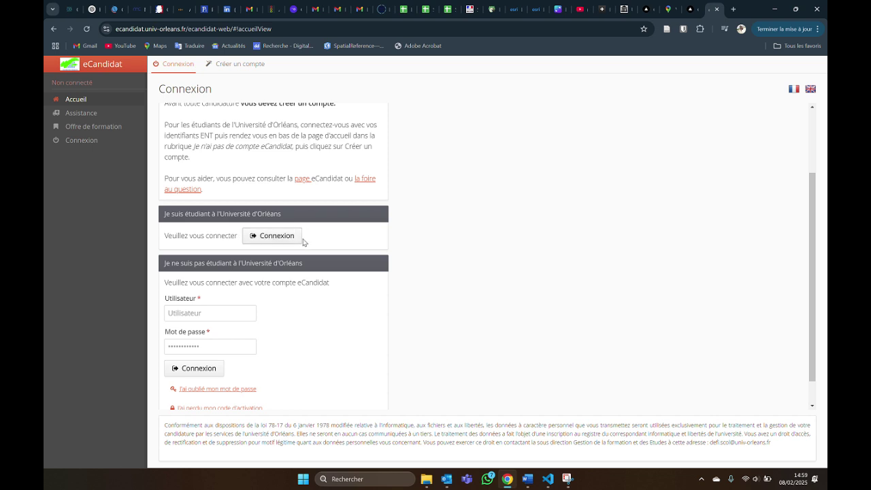
{"action": "scroll", "coordinate": [293, 265], "scroll_direction": "down", "scroll_amount": 1}
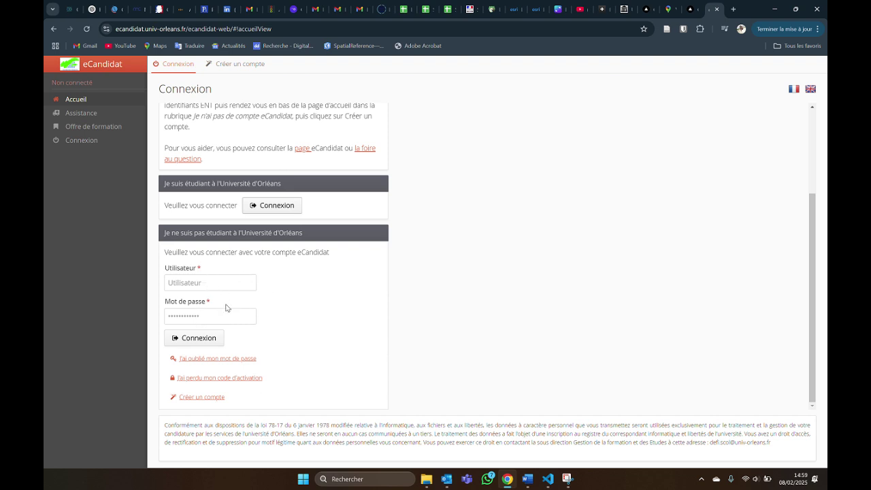
{"action": "left_click", "coordinate": [199, 400]}
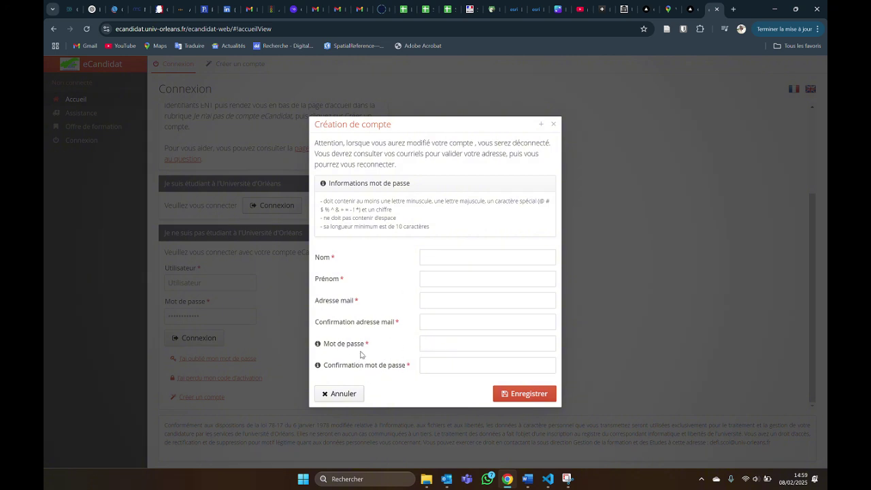
Fill in the applicant's surname, first name, e-mail address and e-mail confirmation.
{"action": "left_click", "coordinate": [453, 259]}
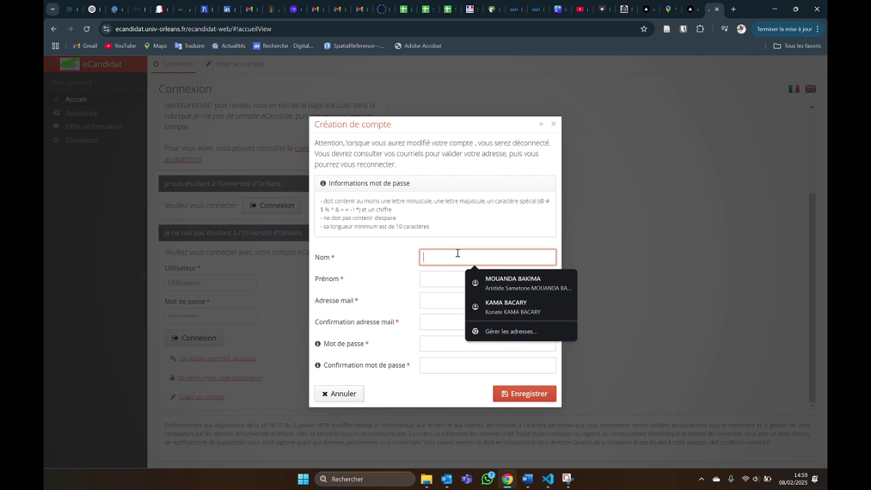
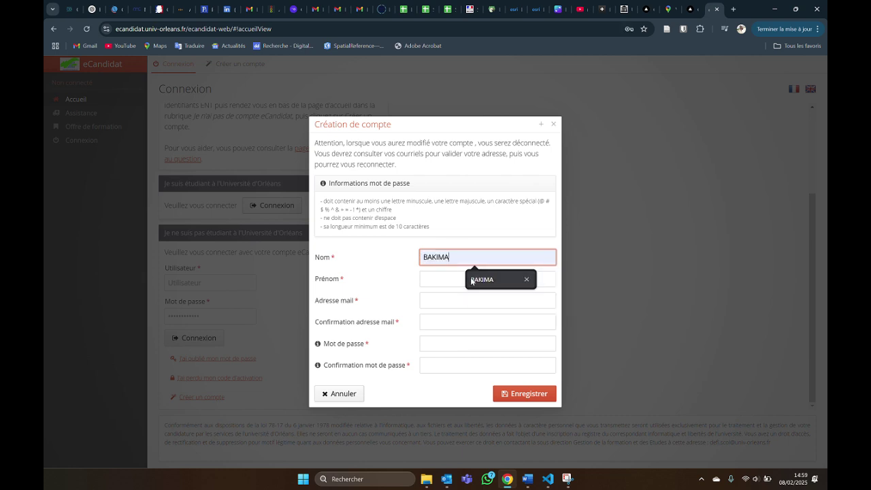
{"action": "left_click", "coordinate": [477, 279]}
{"action": "left_click", "coordinate": [454, 280]}
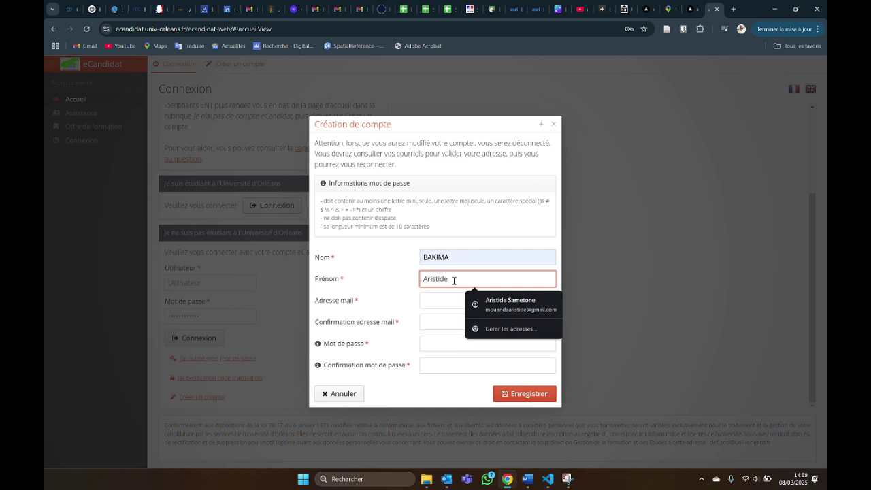
{"action": "left_click", "coordinate": [440, 298]}
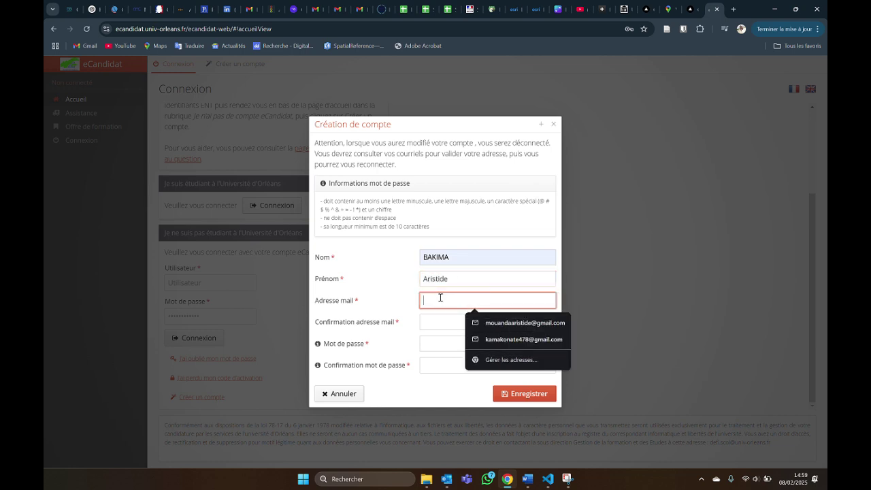
{"action": "key", "text": "ctrl+v"}
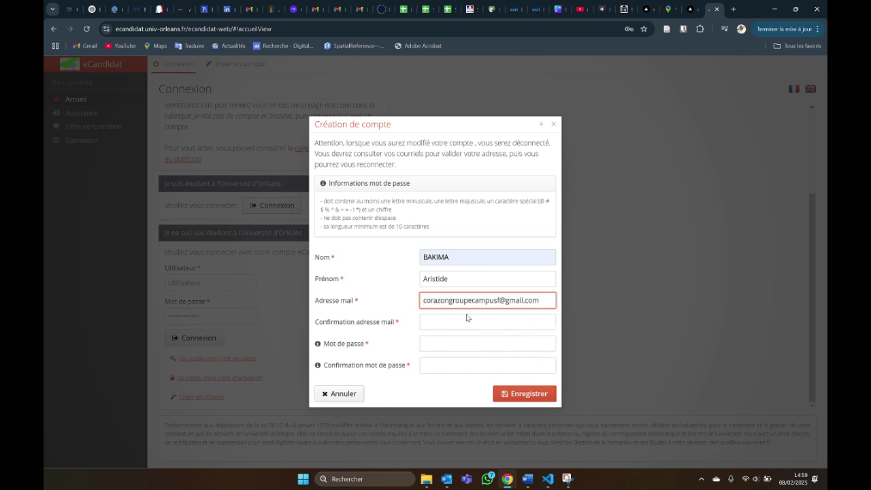
{"action": "left_click", "coordinate": [467, 318]}
{"action": "key", "text": "ctrl+v"}
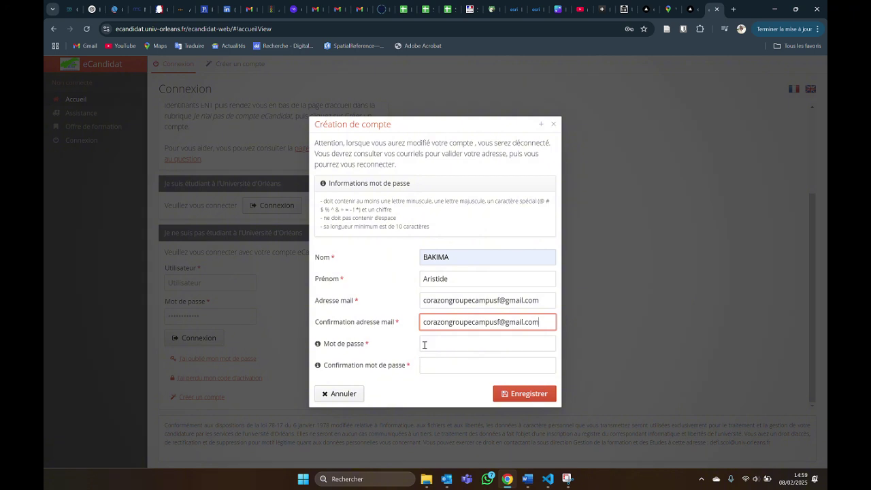
Enter and confirm the account password, save the account, and dismiss Chrome's password warning.
{"action": "left_click", "coordinate": [426, 344]}
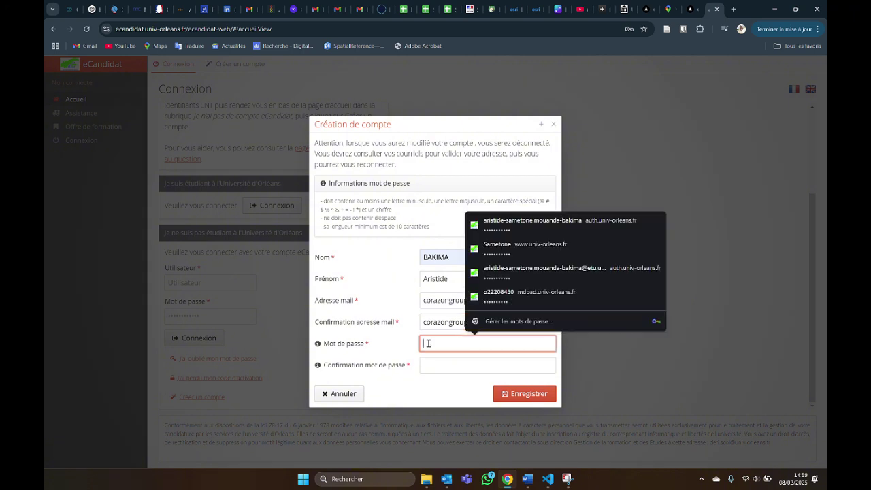
{"action": "type", "text": "•"}
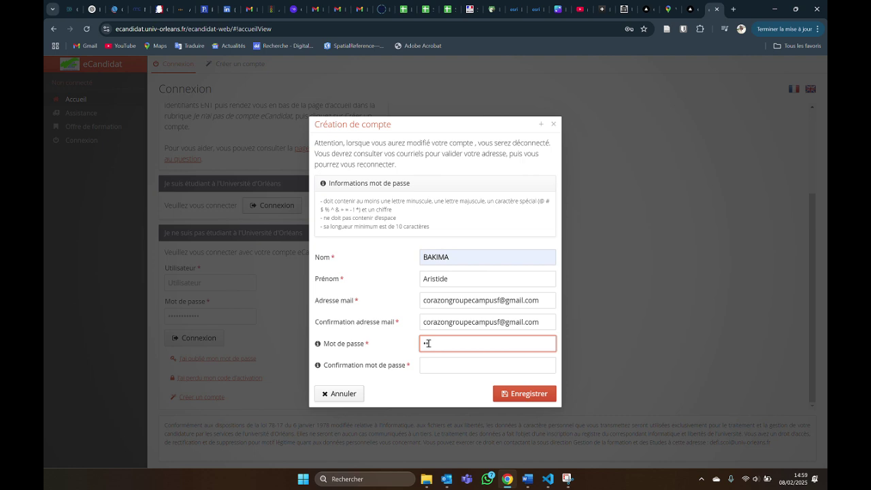
{"action": "key", "text": "BackSpace"}
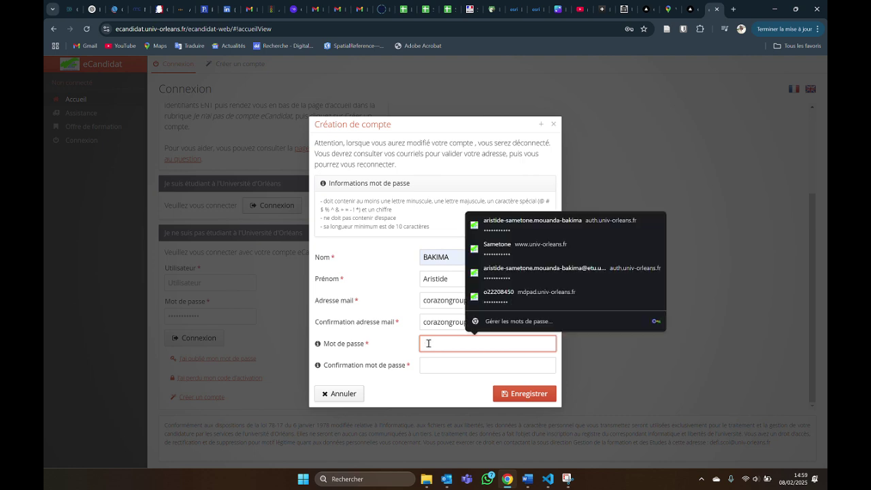
{"action": "type", "text": "••"}
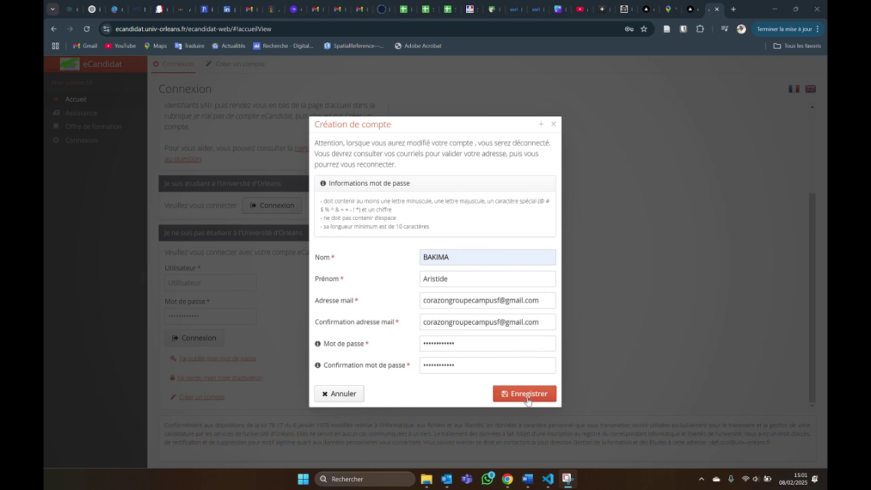
{"action": "left_click", "coordinate": [524, 393]}
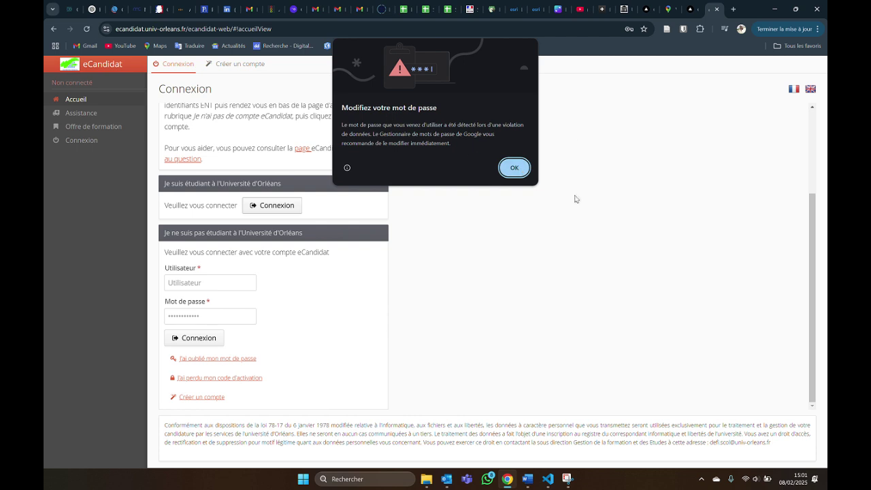
{"action": "left_click", "coordinate": [510, 168]}
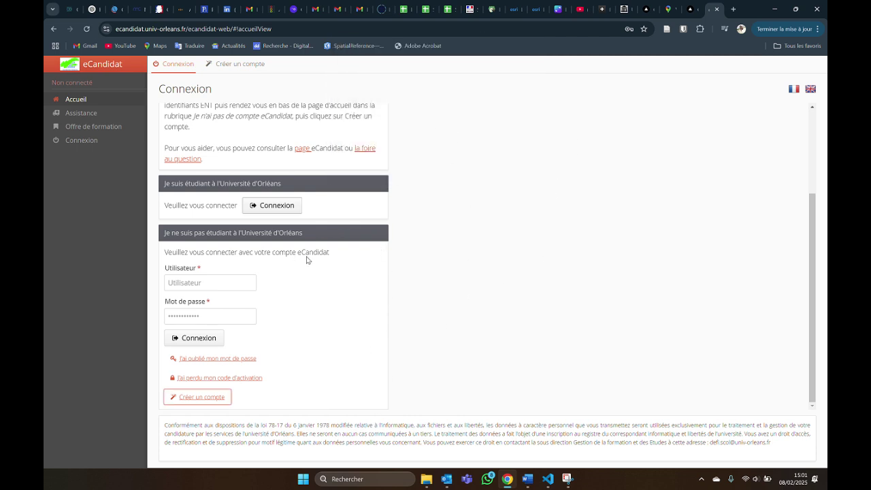
In Gmail, open the 'Création de votre compte eCandidat' e-mail and select the login identifier.
{"action": "left_click", "coordinate": [335, 9]}
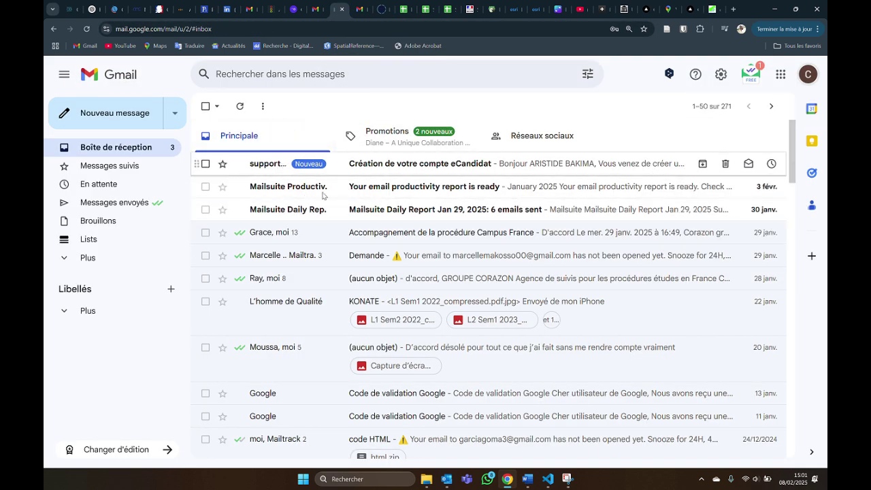
{"action": "left_click", "coordinate": [286, 165]}
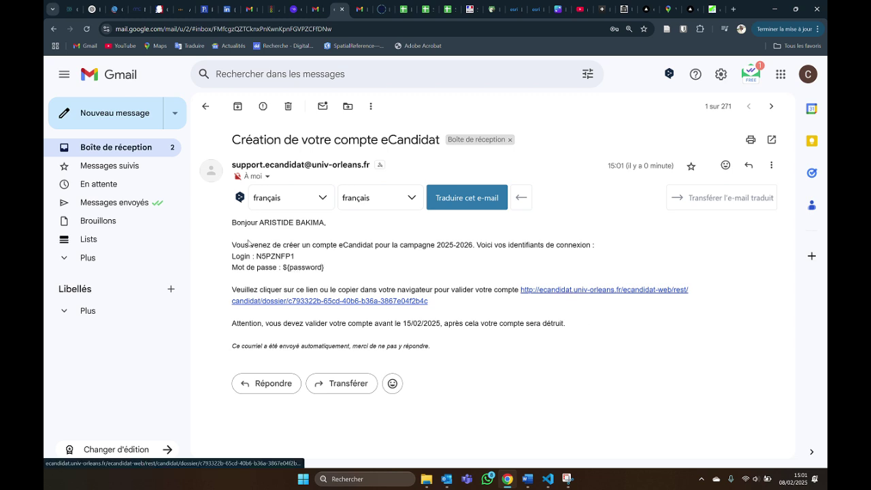
{"action": "left_click_drag", "start_coordinate": [257, 255], "coordinate": [299, 257]}
{"action": "key", "text": "ctrl+c"}
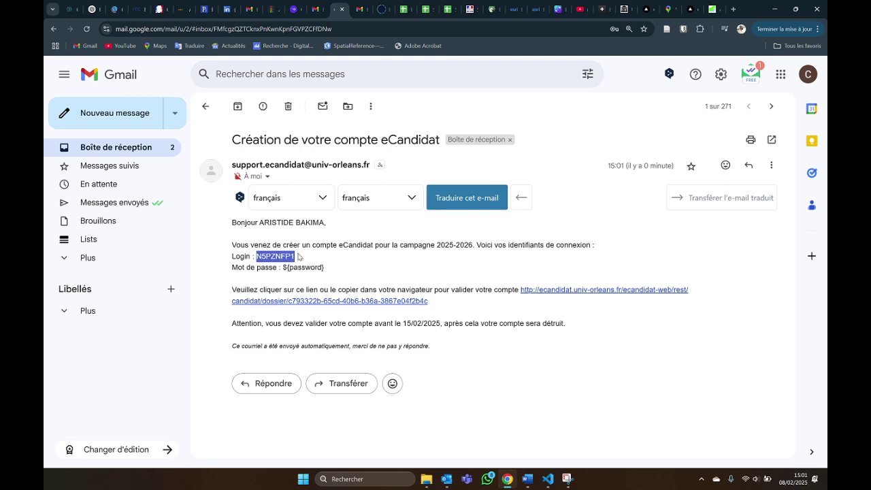
Follow the validation link, then log in with the pasted login and the account password.
{"action": "left_click", "coordinate": [576, 294]}
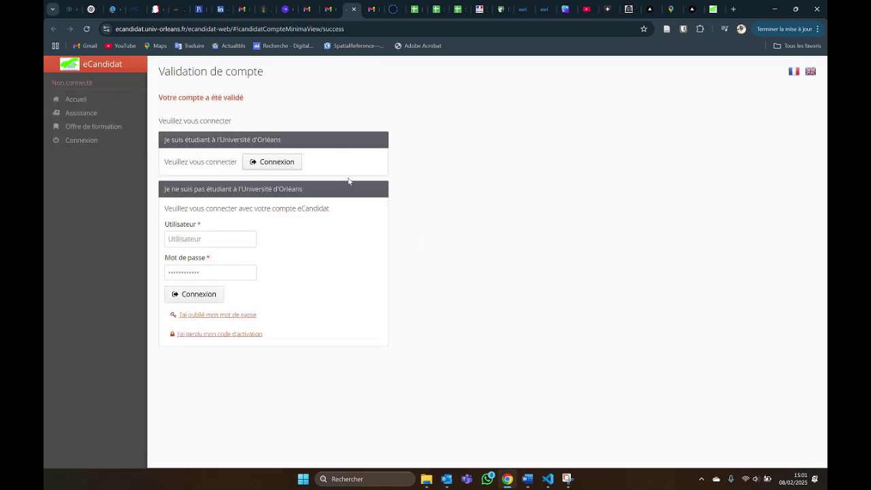
{"action": "left_click", "coordinate": [175, 239]}
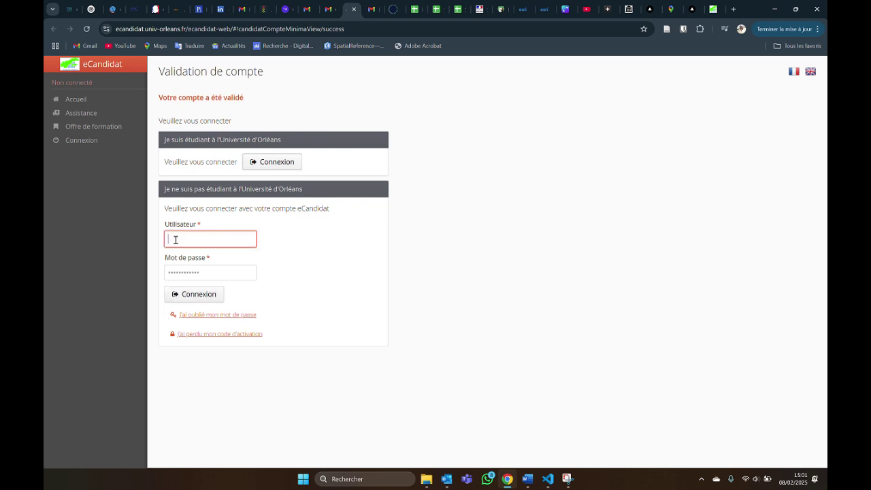
{"action": "key", "text": "ctrl+v"}
{"action": "left_click", "coordinate": [217, 272]}
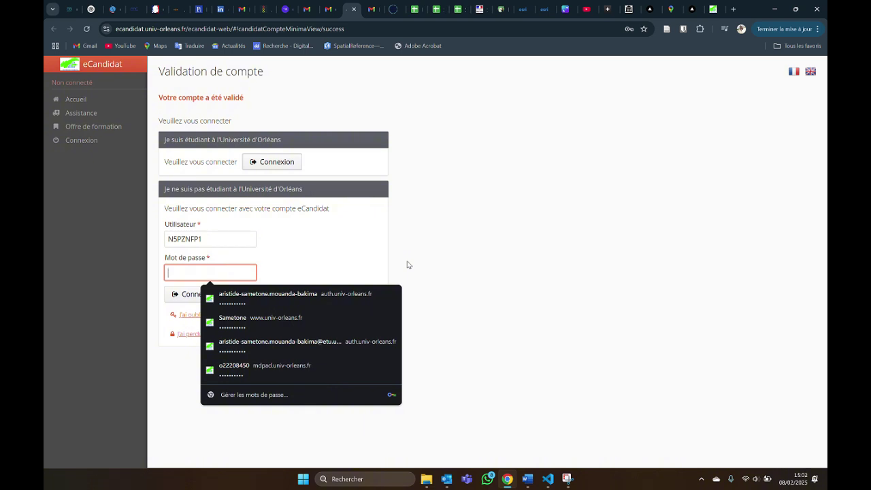
{"action": "type", "text": "a"}
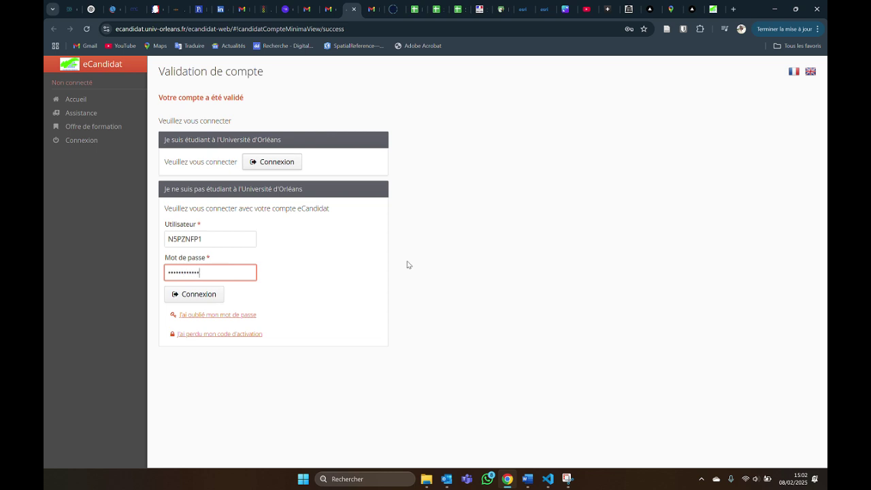
{"action": "left_click", "coordinate": [199, 294]}
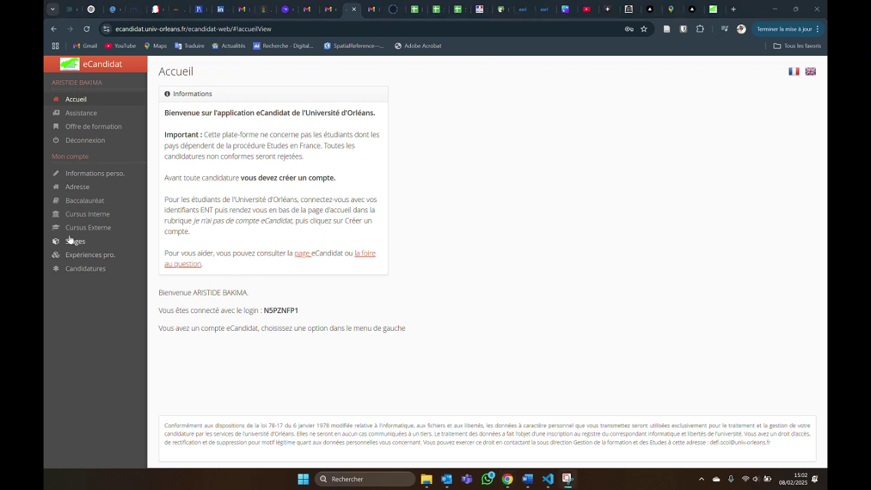
Browse the Mon compte sections, then open 'Saisir/Modifier informations' under Informations perso.
{"action": "left_click", "coordinate": [73, 173]}
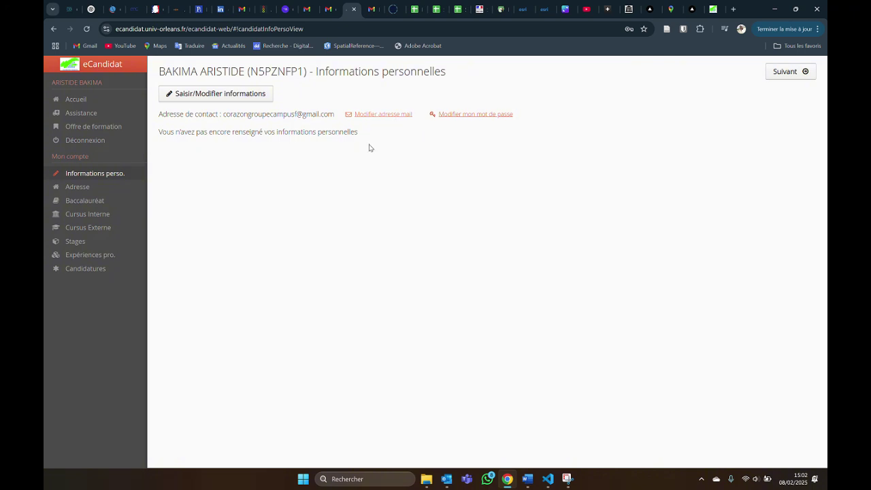
{"action": "left_click", "coordinate": [76, 187]}
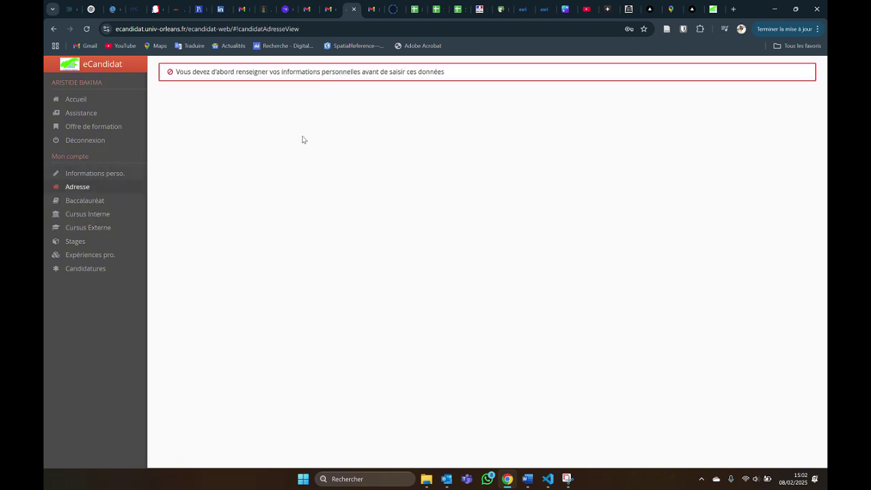
{"action": "left_click", "coordinate": [85, 200]}
{"action": "left_click", "coordinate": [83, 215]}
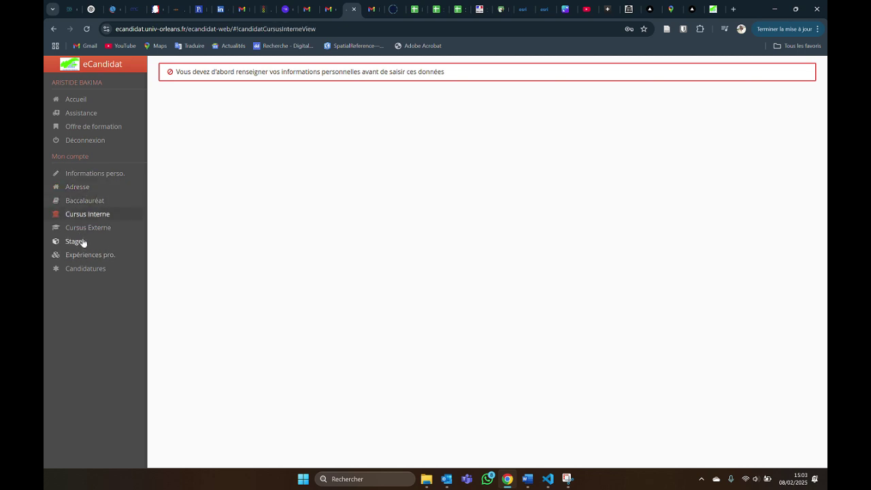
{"action": "left_click", "coordinate": [109, 175]}
{"action": "left_click", "coordinate": [229, 98]}
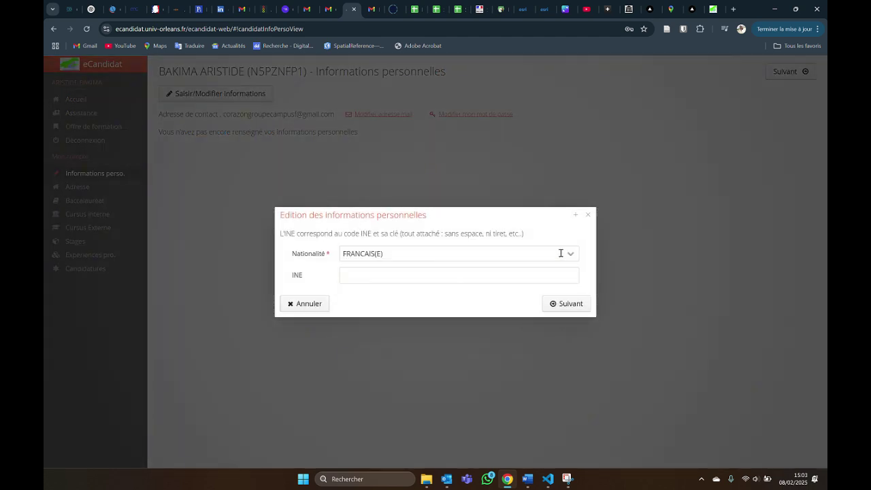
Choose CONGOLAIS(E) RC as nationality, leave INE empty, and continue with Suivant.
{"action": "left_click", "coordinate": [568, 254]}
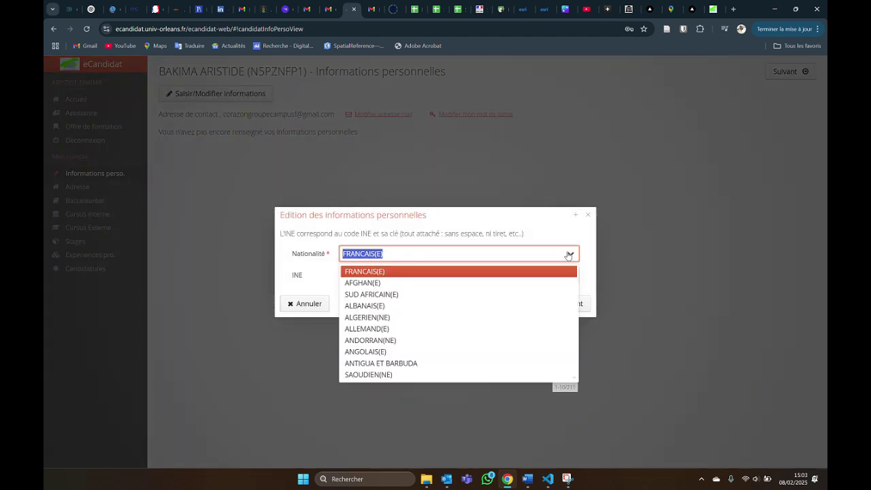
{"action": "type", "text": "cong"}
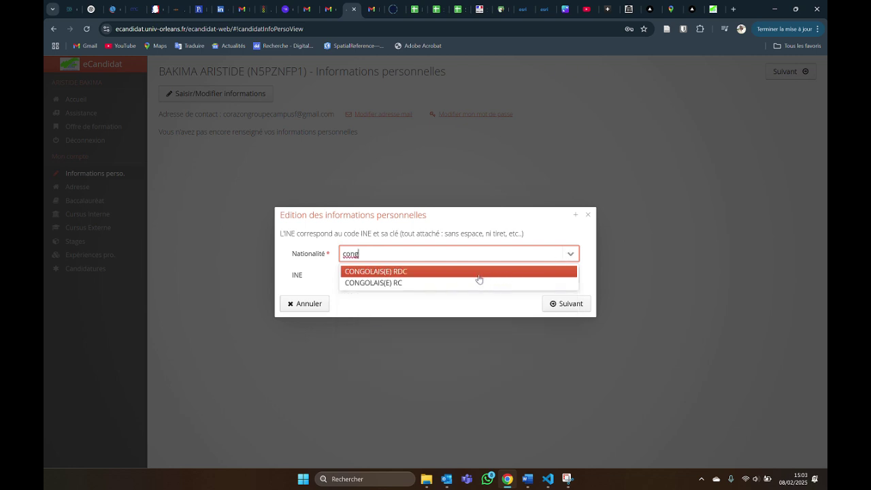
{"action": "left_click", "coordinate": [410, 283]}
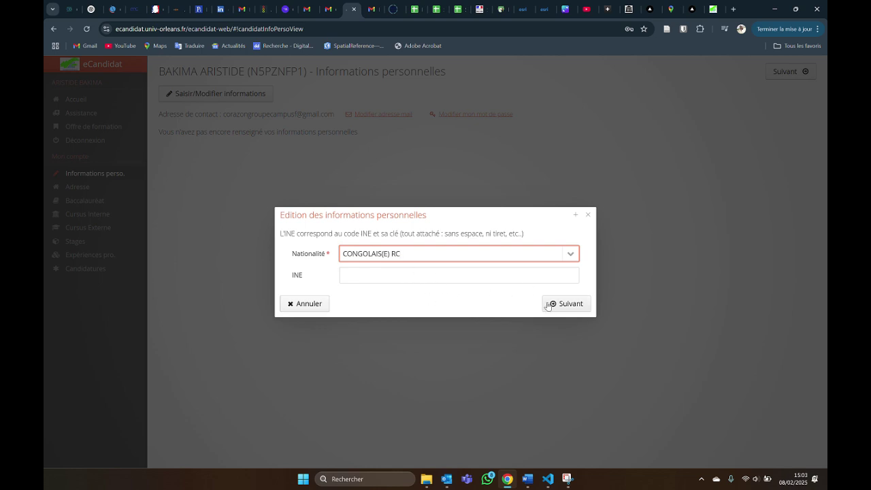
{"action": "left_click", "coordinate": [567, 304]}
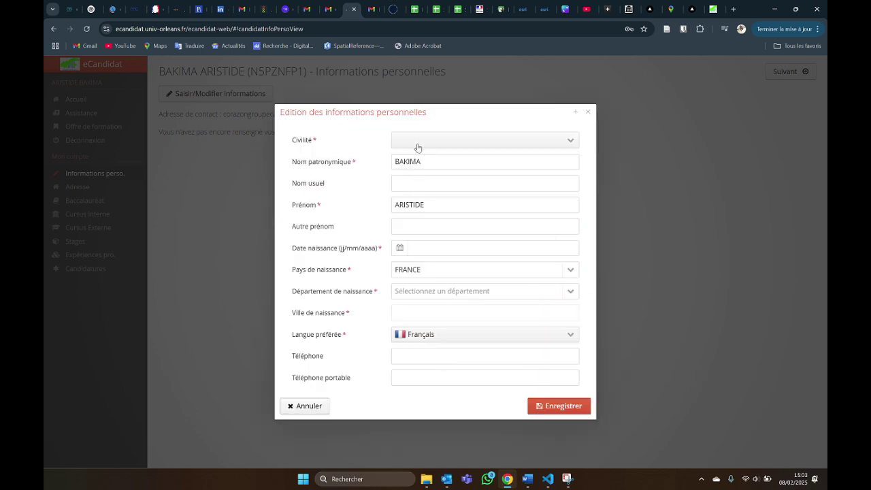
Set civility M., enter the birth date, birth department 099/ETRANGER and birth city Nkayi.
{"action": "left_click", "coordinate": [415, 139]}
{"action": "left_click", "coordinate": [423, 159]}
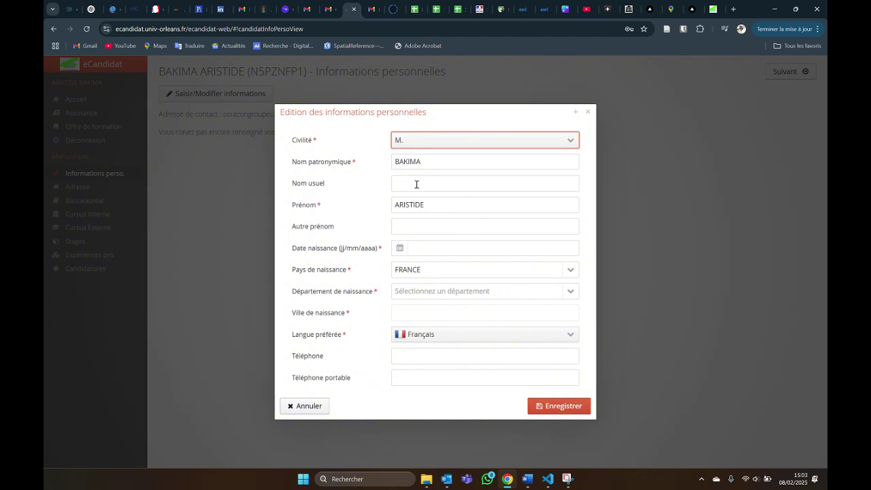
{"action": "left_click", "coordinate": [433, 247]}
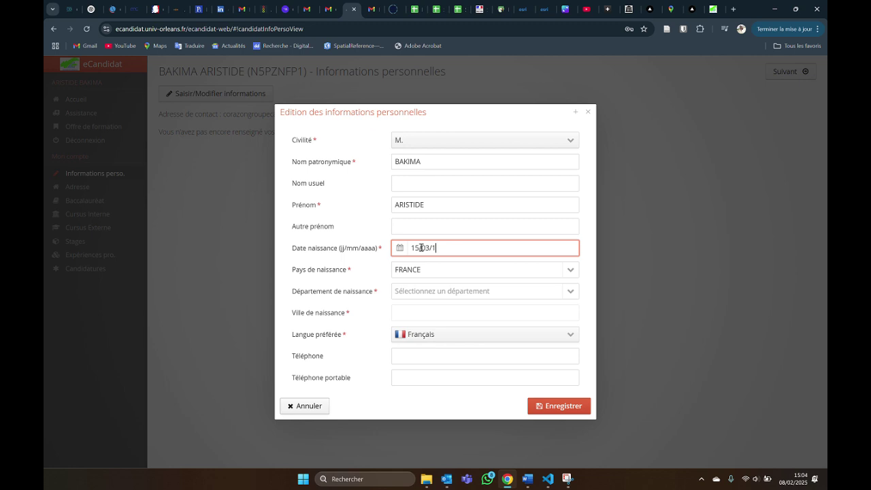
{"action": "left_click", "coordinate": [445, 294]}
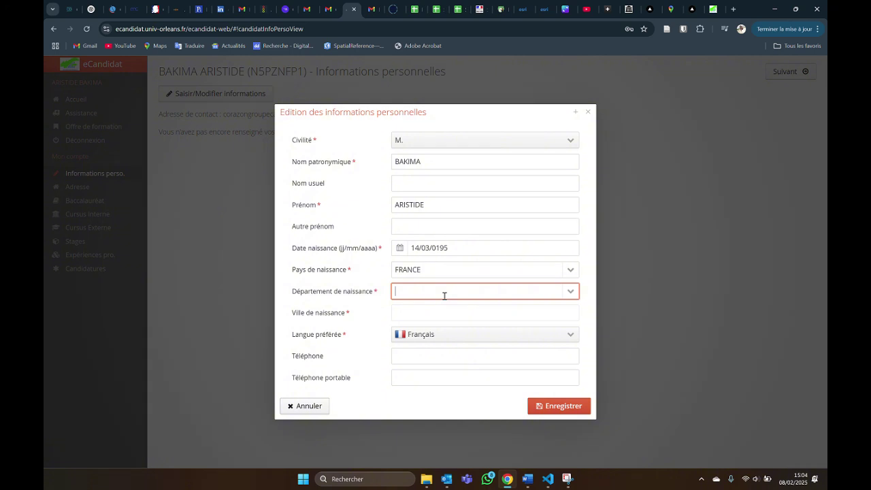
{"action": "left_click", "coordinate": [570, 292]}
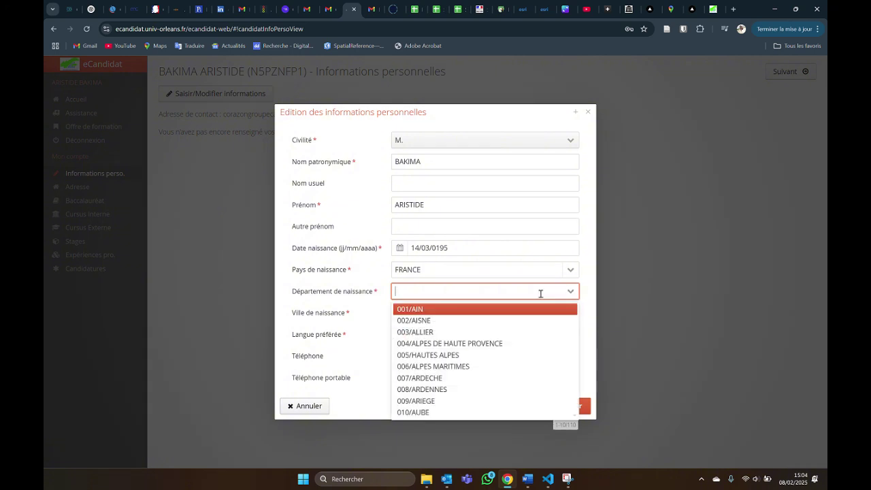
{"action": "type", "text": "99"}
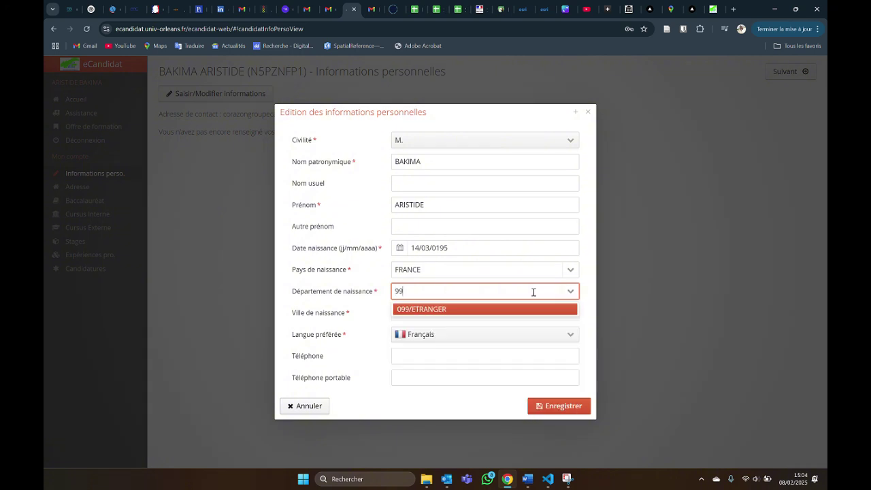
{"action": "left_click", "coordinate": [500, 309]}
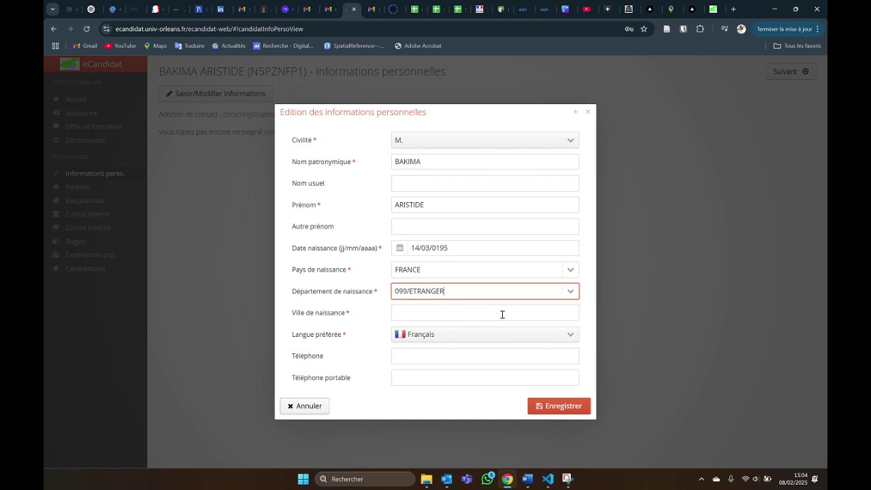
{"action": "left_click", "coordinate": [423, 314]}
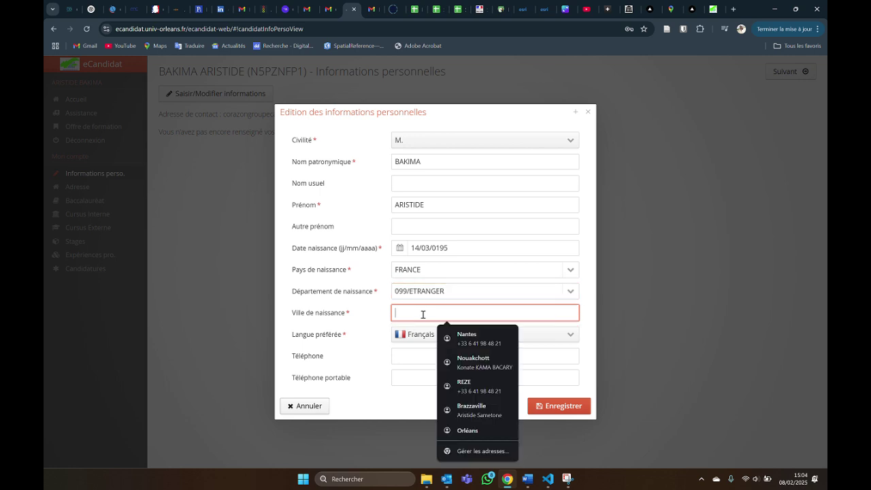
{"action": "type", "text": "Nkayi"}
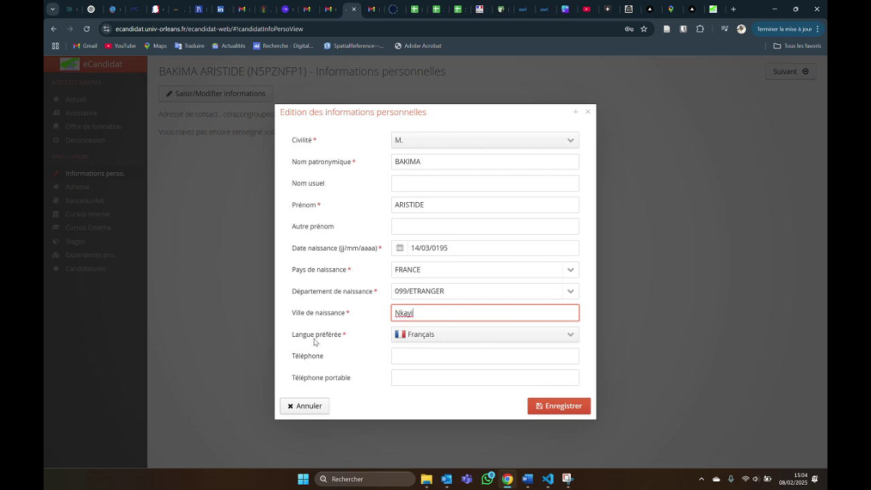
Correct the birth year to 1995 and save the personal details.
{"action": "left_click", "coordinate": [420, 355]}
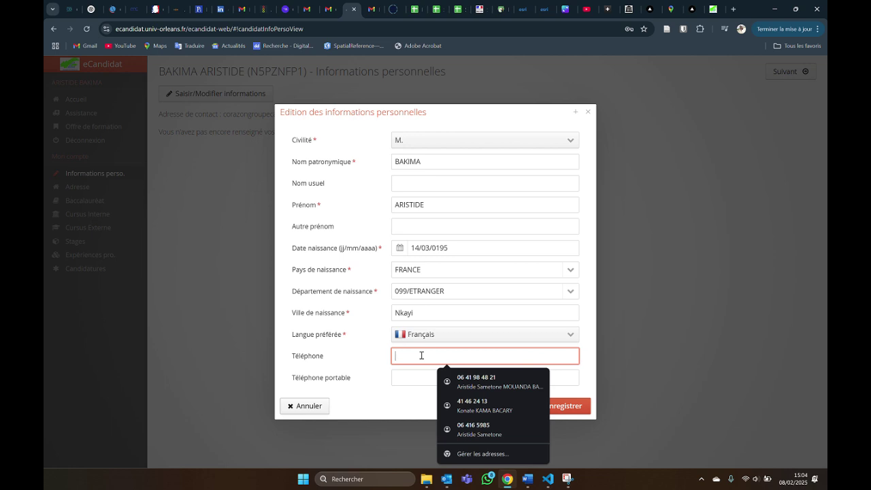
{"action": "left_click", "coordinate": [738, 311]}
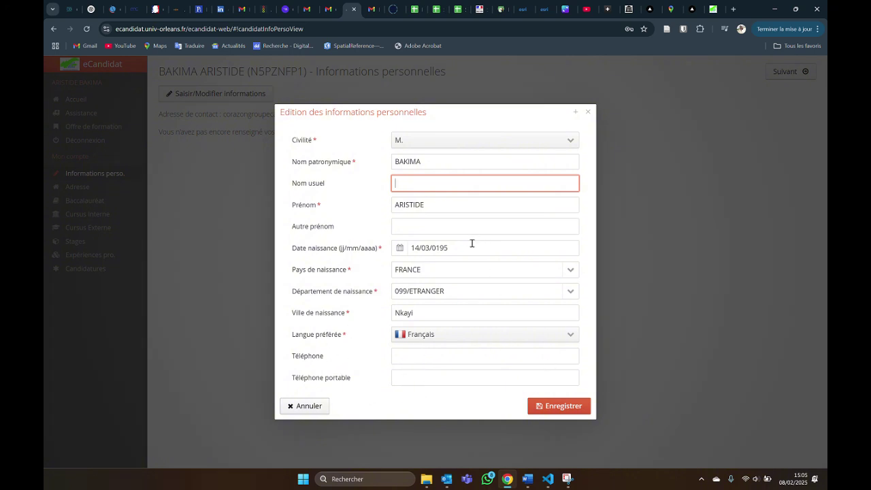
{"action": "left_click", "coordinate": [361, 202]}
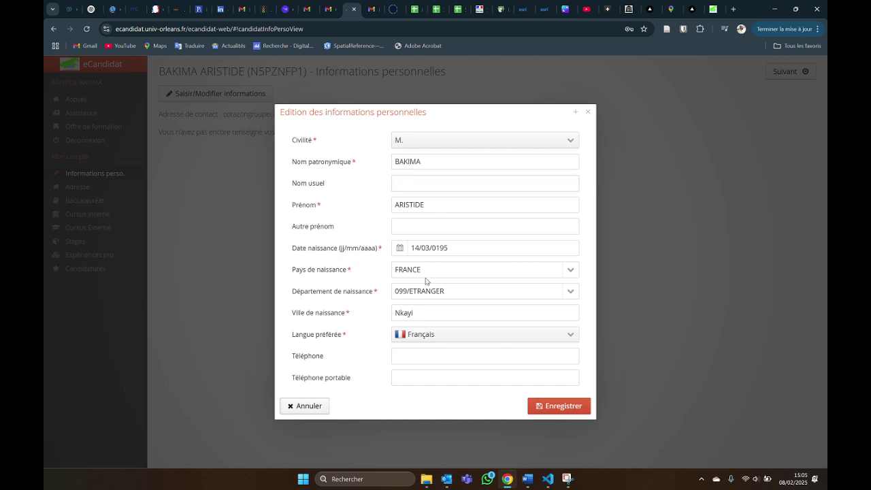
{"action": "left_click", "coordinate": [564, 406]}
{"action": "left_click", "coordinate": [558, 408]}
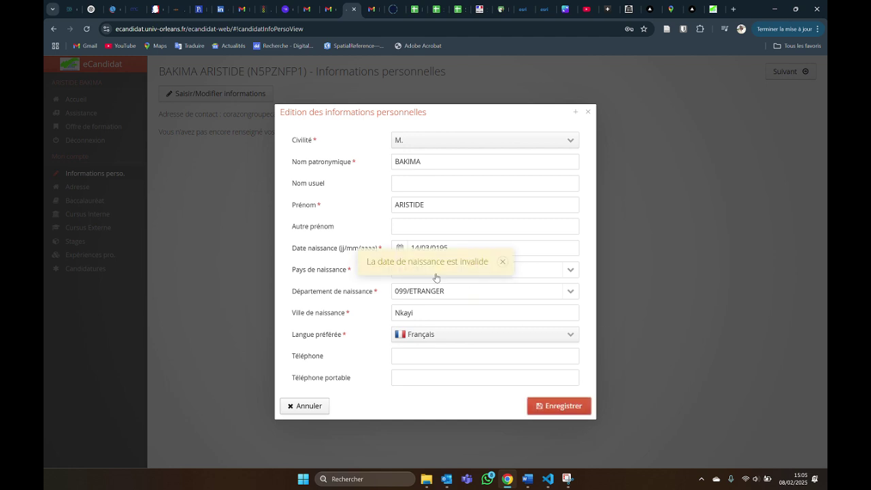
{"action": "left_click", "coordinate": [504, 270]}
{"action": "left_click", "coordinate": [481, 249]}
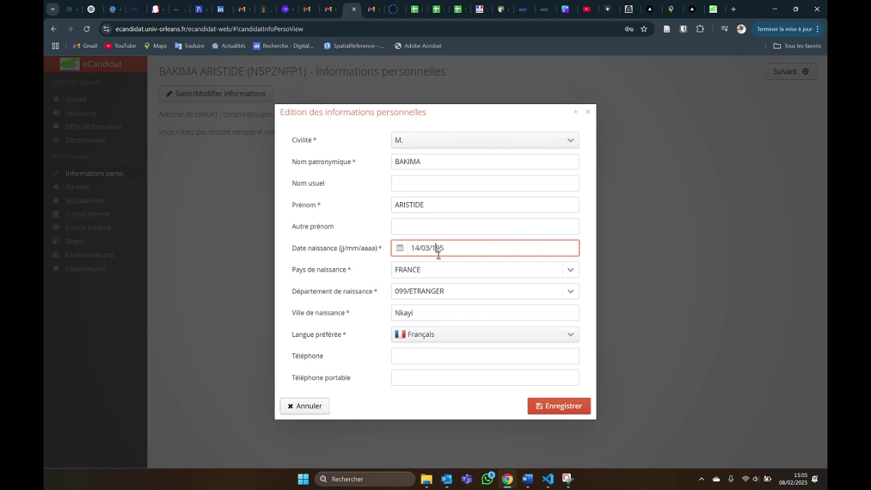
{"action": "type", "text": "9"}
{"action": "left_click", "coordinate": [557, 409]}
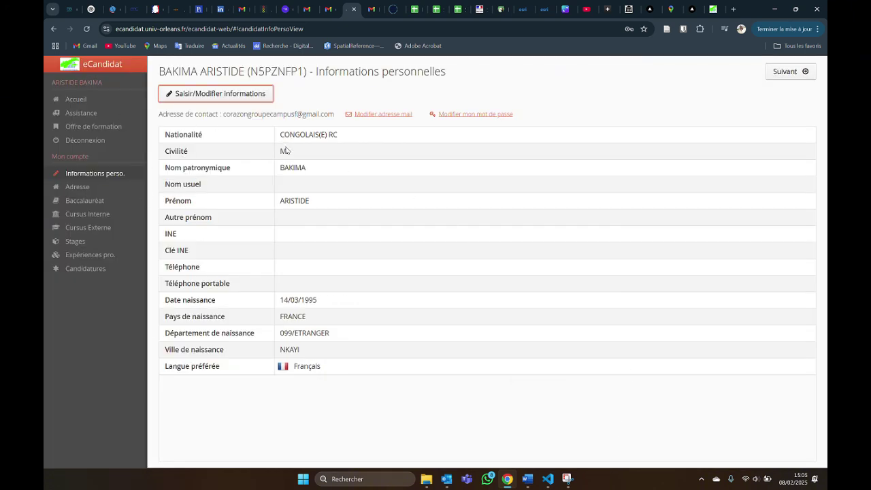
Fill the Adresse form from the browser's saved address, save it, and decline Chrome's address update.
{"action": "left_click", "coordinate": [90, 187]}
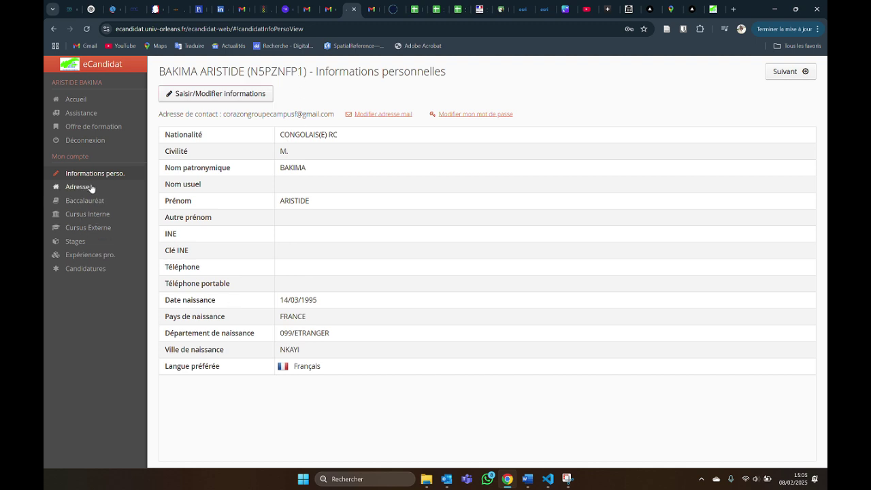
{"action": "left_click", "coordinate": [215, 94]}
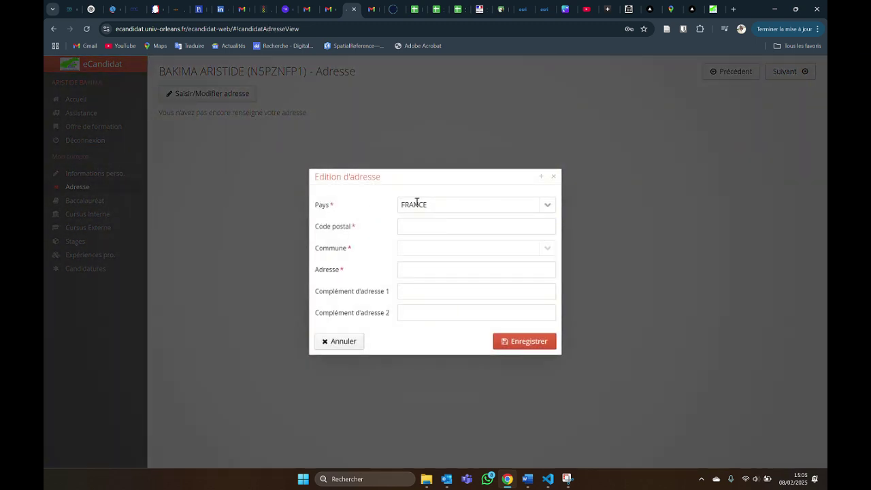
{"action": "left_click", "coordinate": [408, 228]}
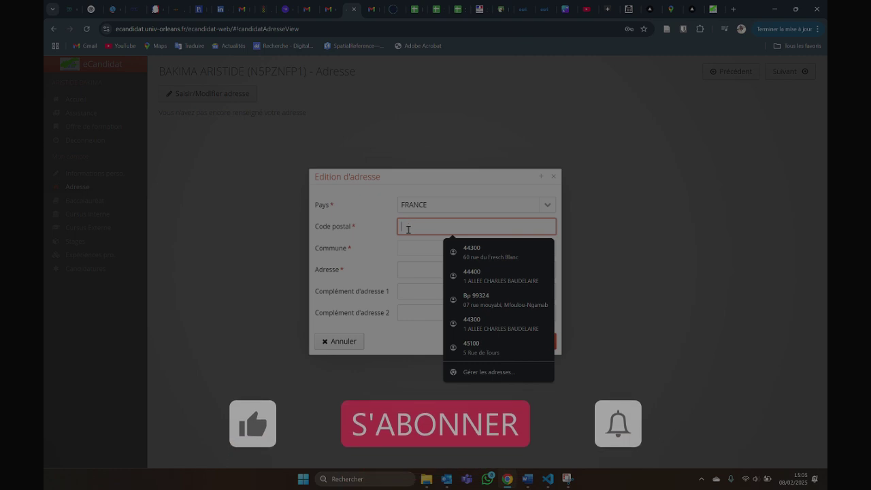
{"action": "key", "text": "Down"}
{"action": "key", "text": "Return"}
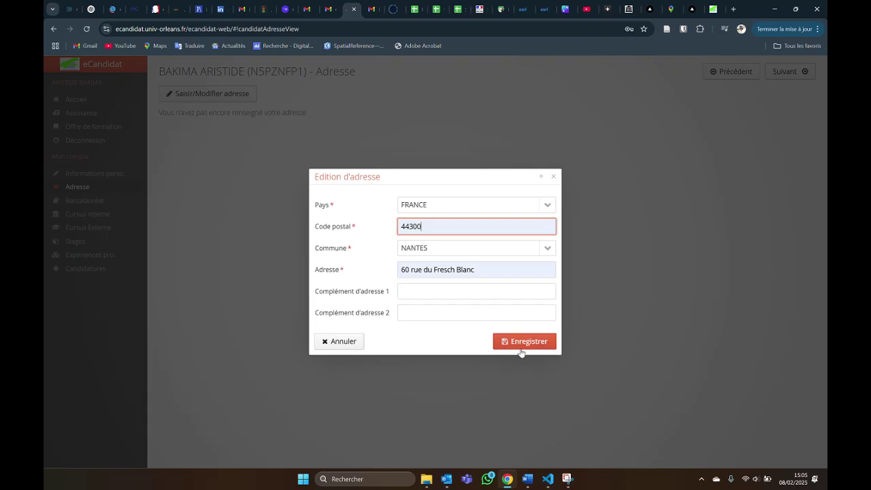
{"action": "left_click", "coordinate": [522, 344]}
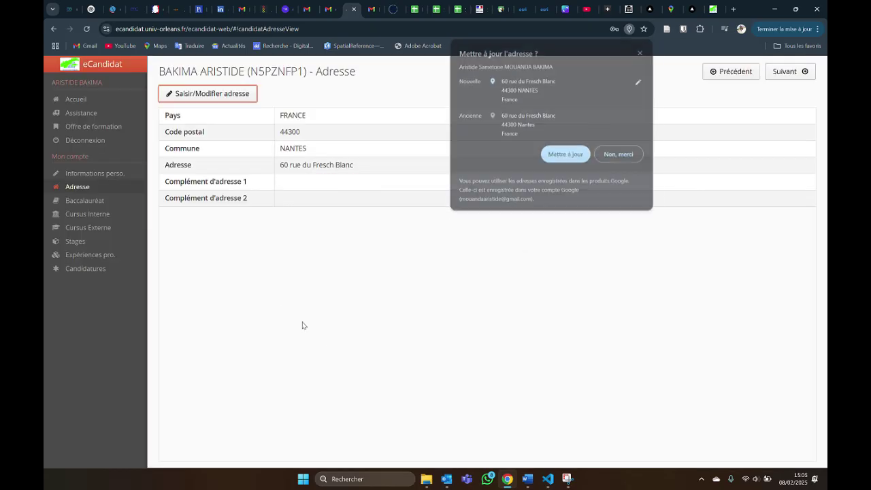
{"action": "left_click", "coordinate": [618, 156]}
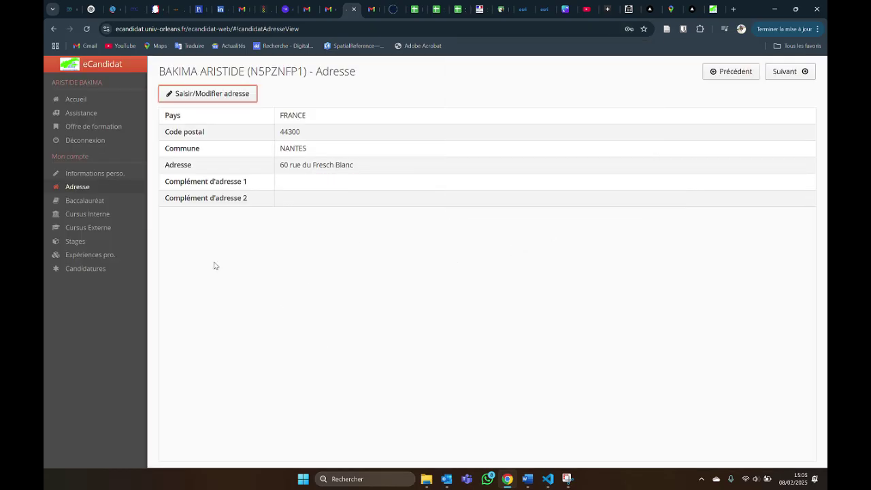
Declare a 2017 bac in the baccalauréat form with series 0031-TITRE ÉTRANGER ADMIS EN ÉQUIVALENCE.
{"action": "left_click", "coordinate": [76, 202]}
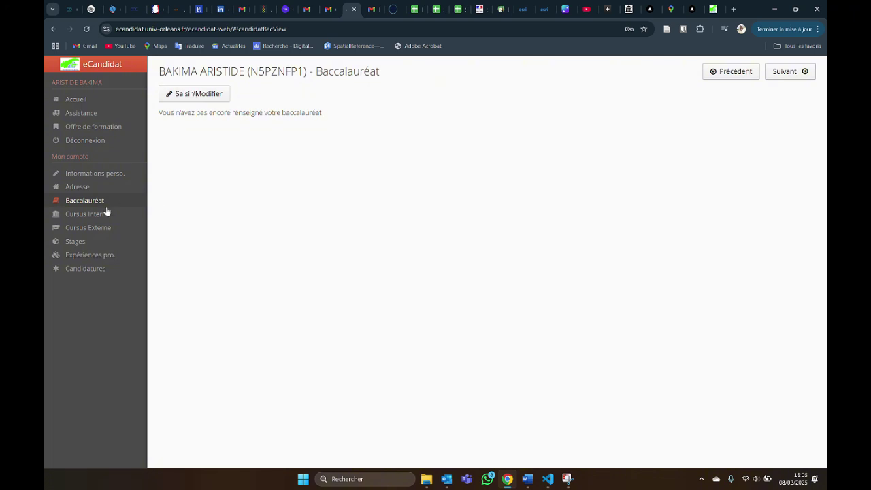
{"action": "left_click", "coordinate": [170, 98]}
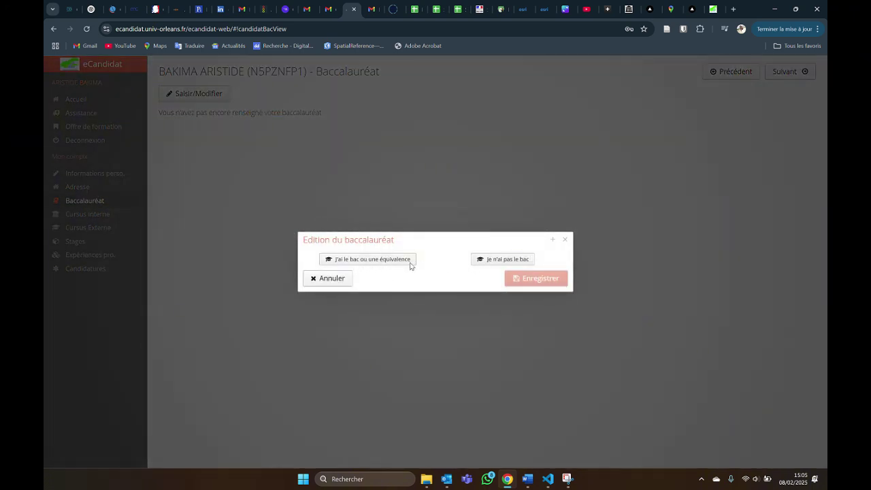
{"action": "left_click", "coordinate": [375, 266]}
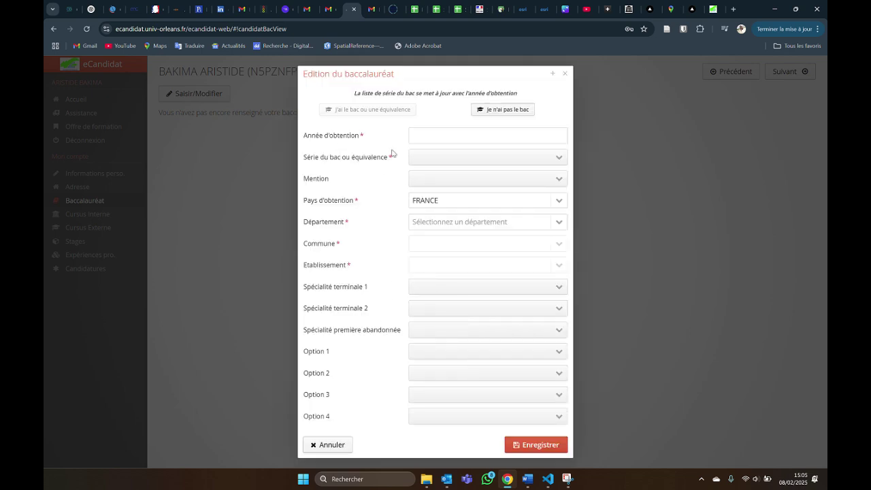
{"action": "left_click", "coordinate": [458, 134]}
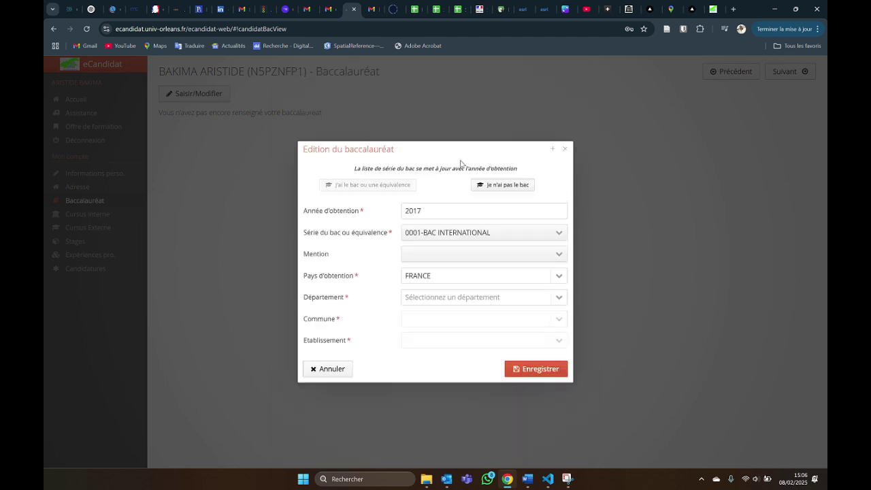
{"action": "left_click", "coordinate": [444, 237]}
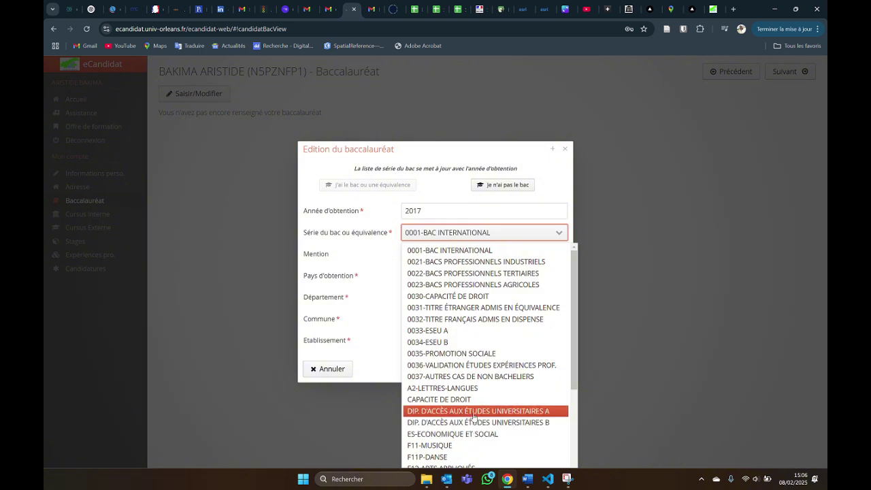
{"action": "scroll", "coordinate": [462, 405], "scroll_direction": "down", "scroll_amount": 3}
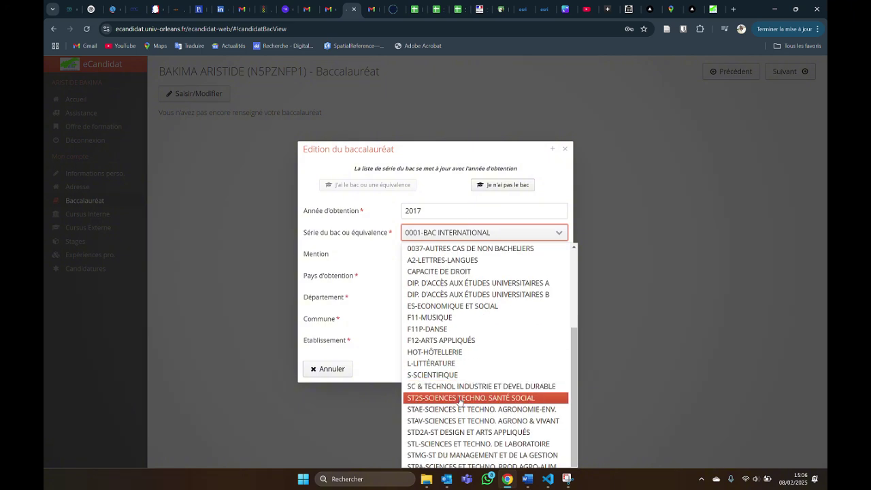
{"action": "scroll", "coordinate": [460, 402], "scroll_direction": "up", "scroll_amount": 3}
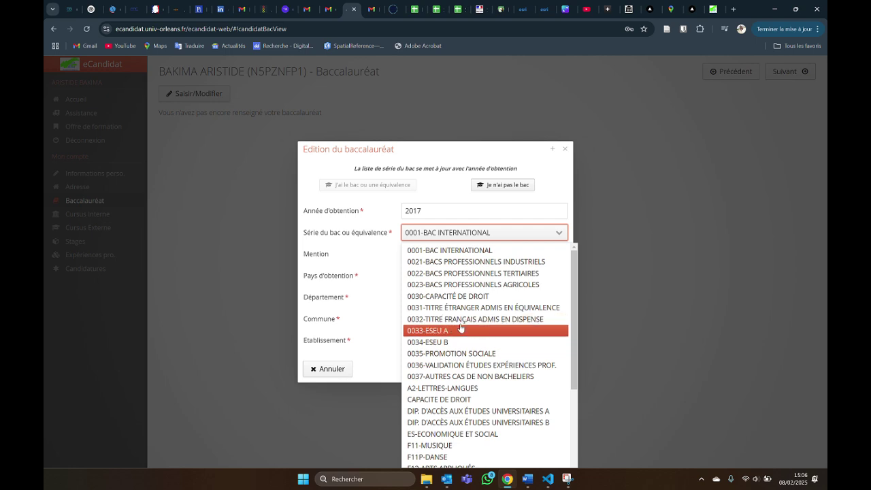
{"action": "left_click", "coordinate": [422, 251]}
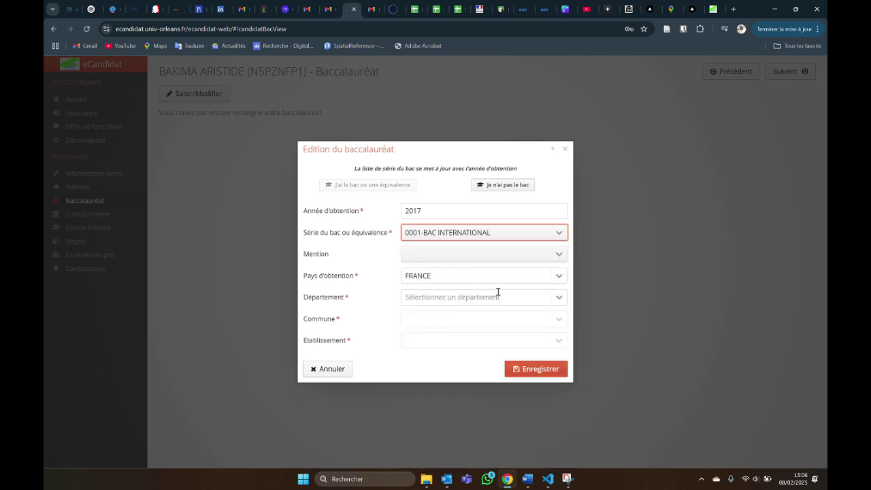
{"action": "left_click", "coordinate": [488, 233]}
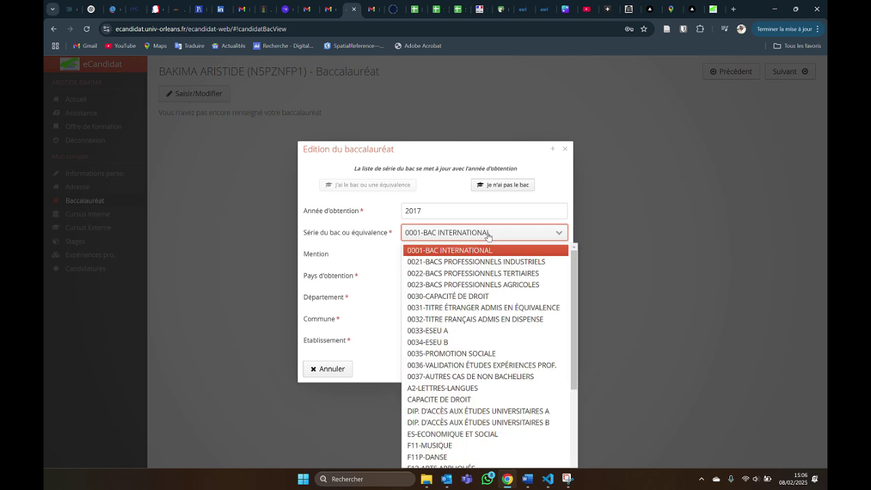
{"action": "left_click", "coordinate": [473, 309]}
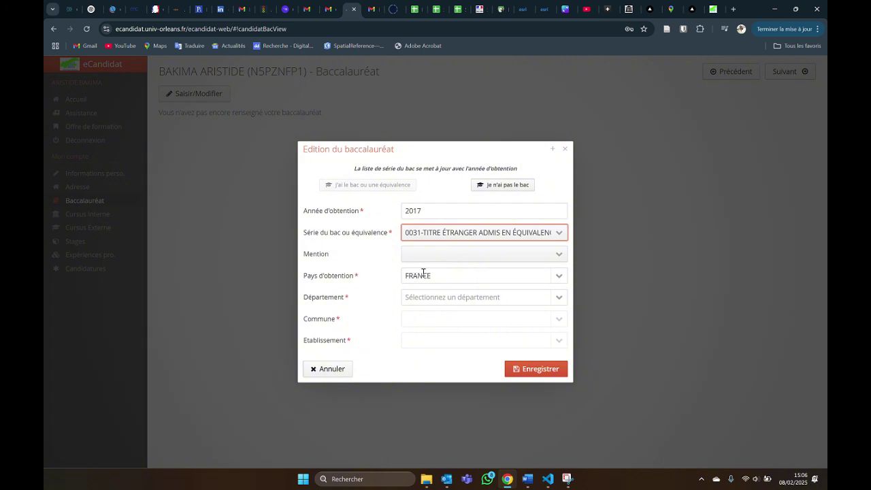
Set mention PASSABLE and country REPUBLIQUE DU CONGO, then save the baccalauréat.
{"action": "left_click", "coordinate": [466, 257]}
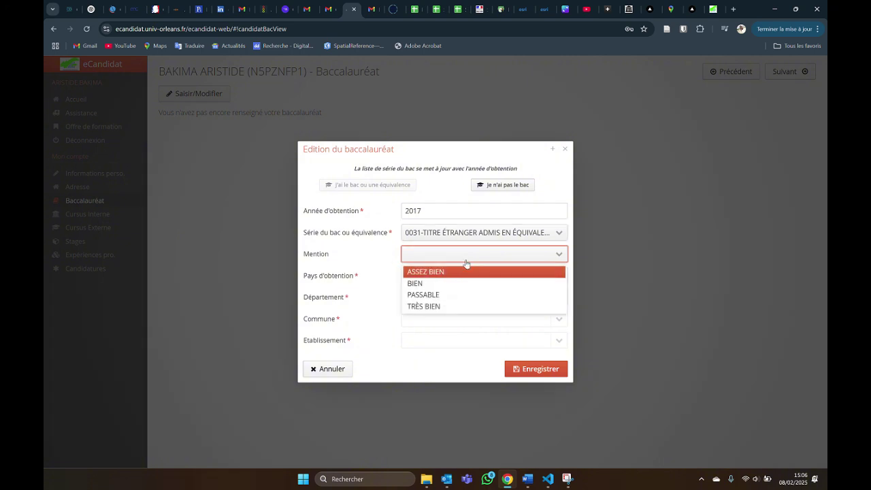
{"action": "left_click", "coordinate": [442, 294]}
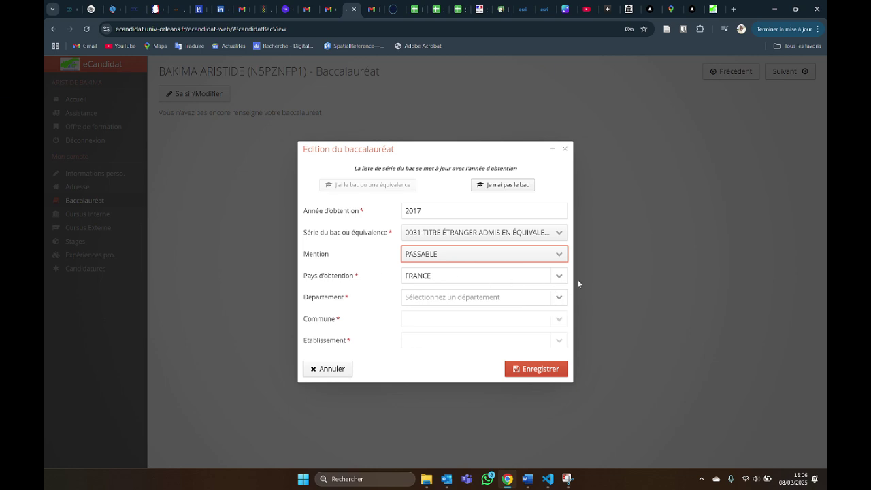
{"action": "left_click", "coordinate": [554, 276]}
{"action": "type", "text": "CON"}
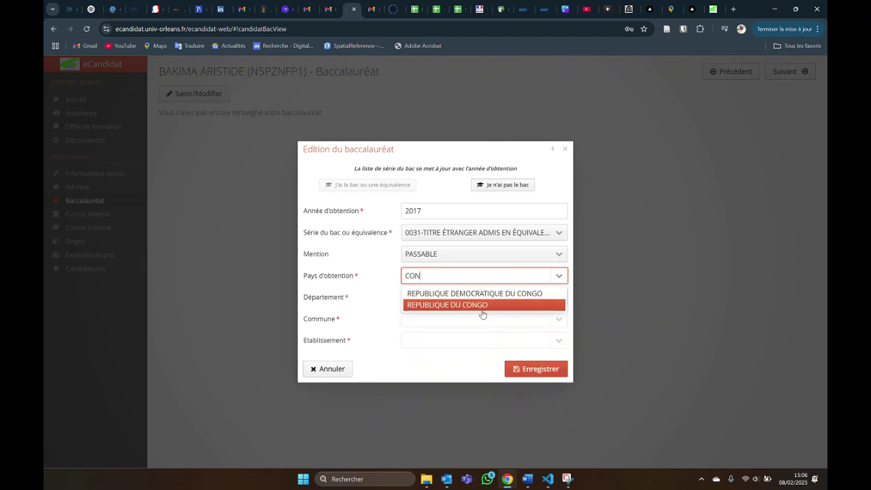
{"action": "left_click", "coordinate": [481, 305]}
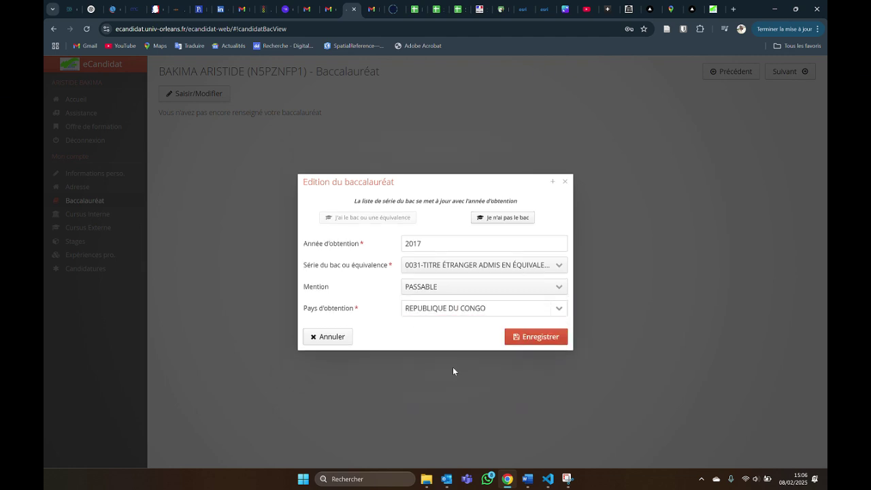
{"action": "left_click", "coordinate": [524, 337]}
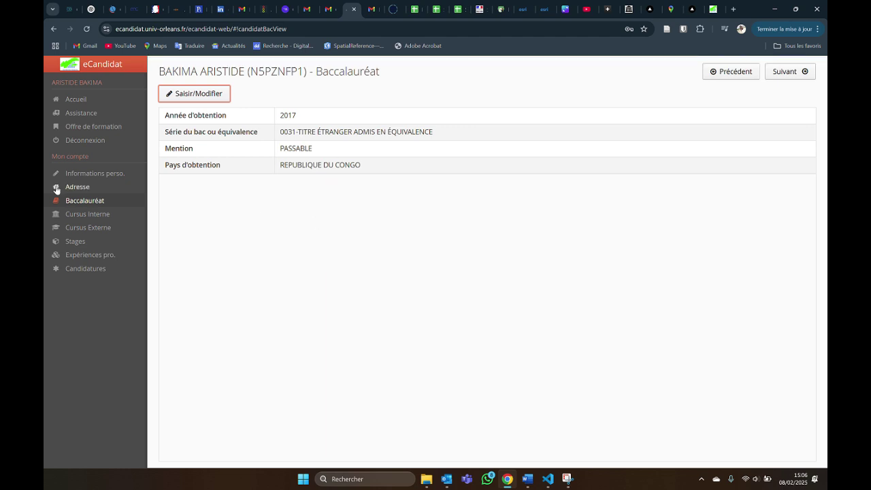
Pass through the empty Cursus Interne page to reach the Cursus Externe page.
{"action": "left_click", "coordinate": [76, 215]}
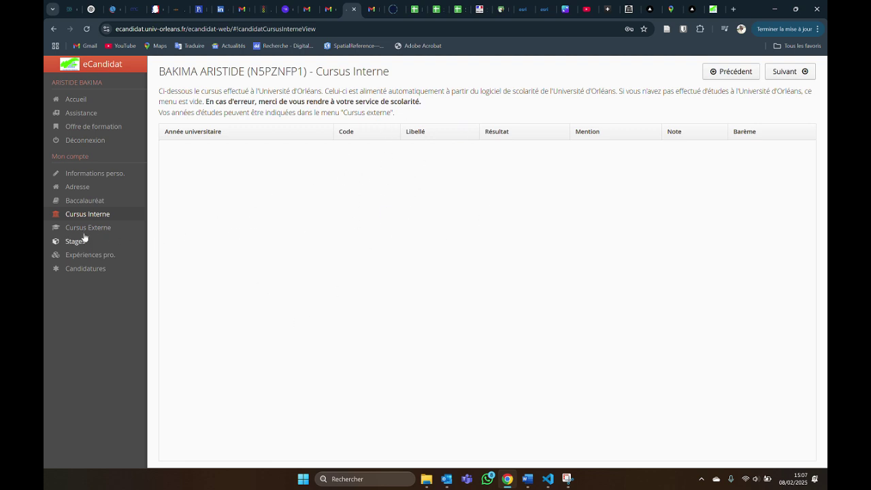
{"action": "left_click", "coordinate": [140, 230]}
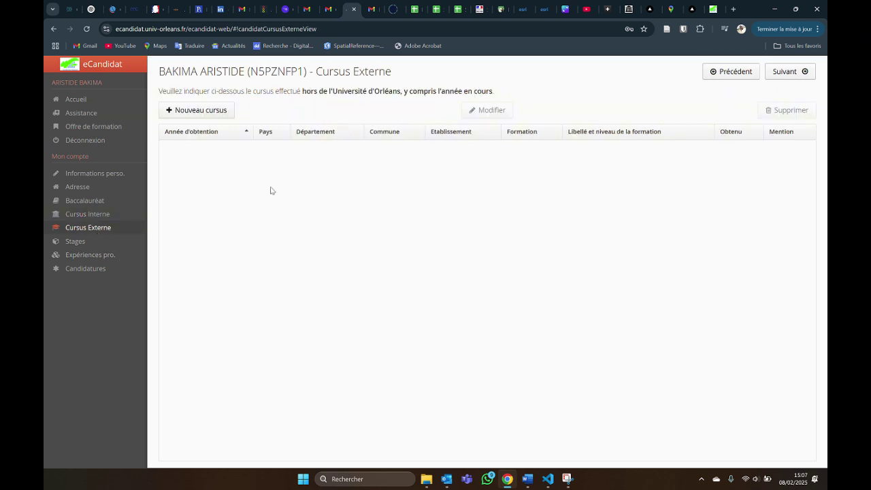
Start a new external study in REPUBLIQUE DU CONGO with diploma type DIP. ÉTABLISSMT UNIVERS.
{"action": "left_click", "coordinate": [214, 110]}
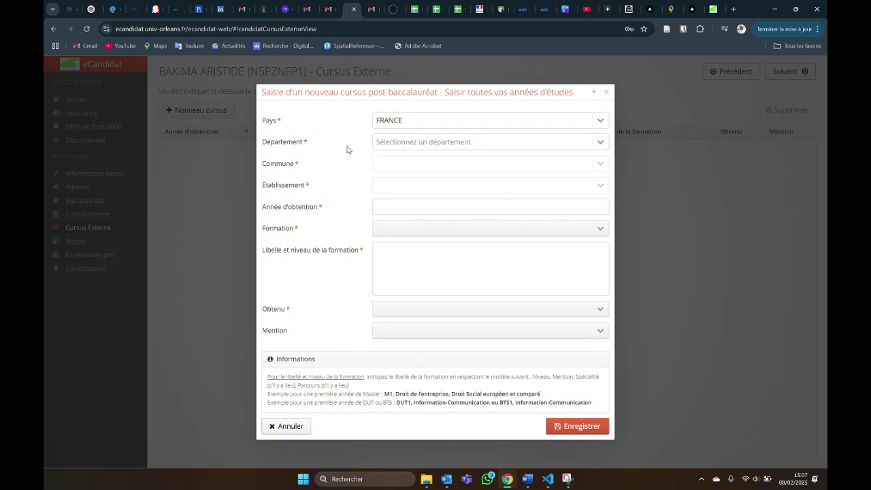
{"action": "left_click", "coordinate": [597, 121]}
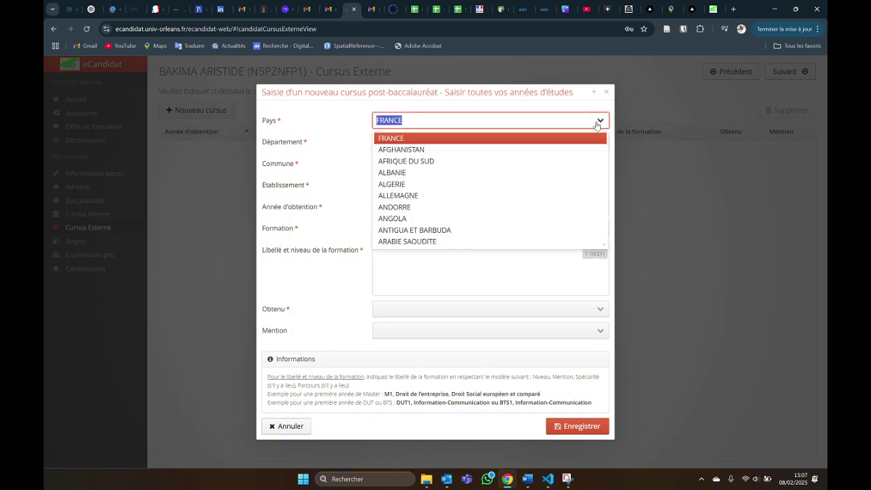
{"action": "type", "text": "CON"}
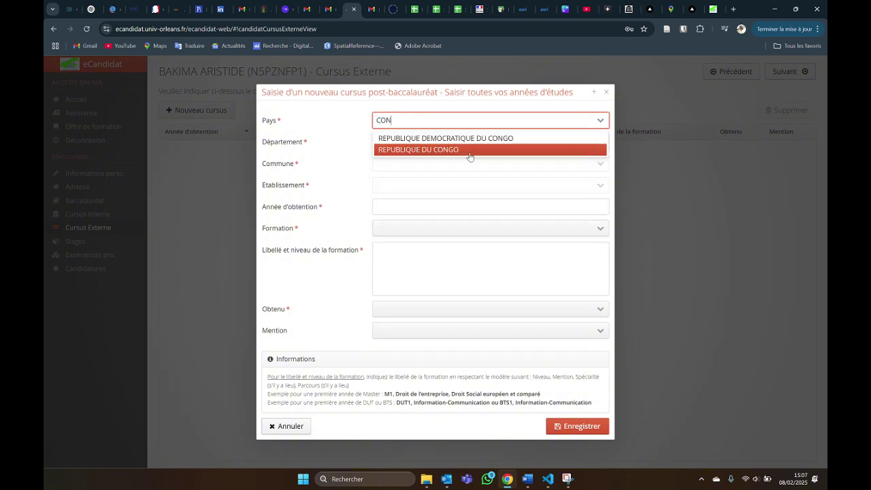
{"action": "left_click", "coordinate": [466, 151]}
{"action": "left_click", "coordinate": [444, 140]}
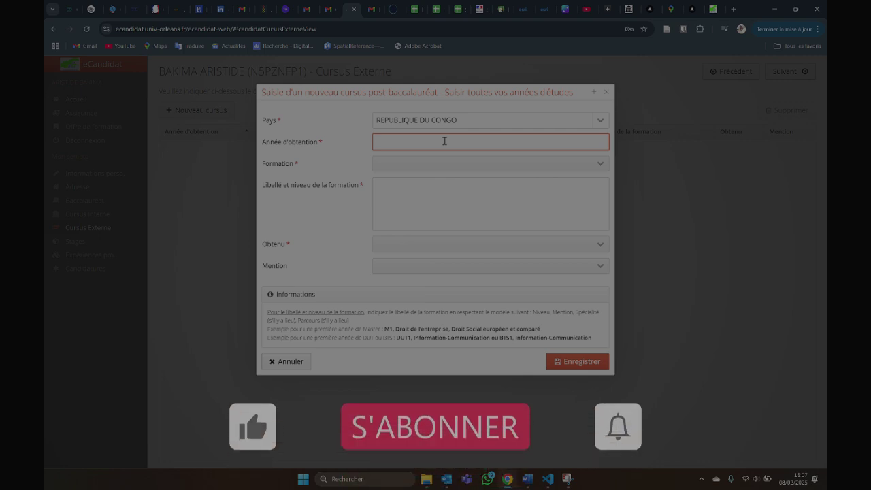
{"action": "type", "text": "2028"}
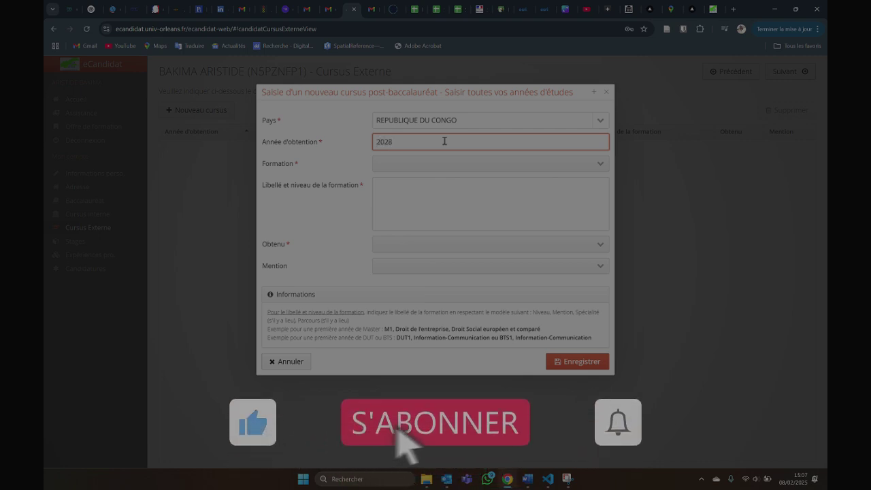
{"action": "left_click", "coordinate": [434, 163]}
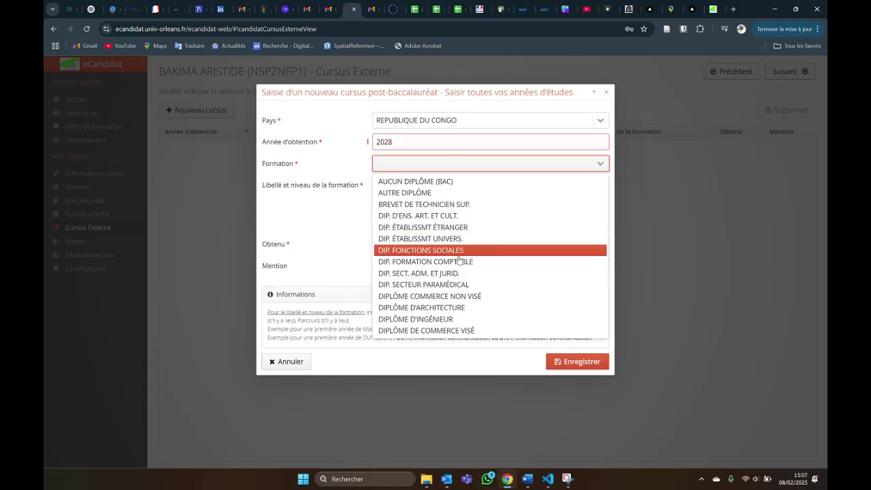
{"action": "left_click", "coordinate": [438, 239]}
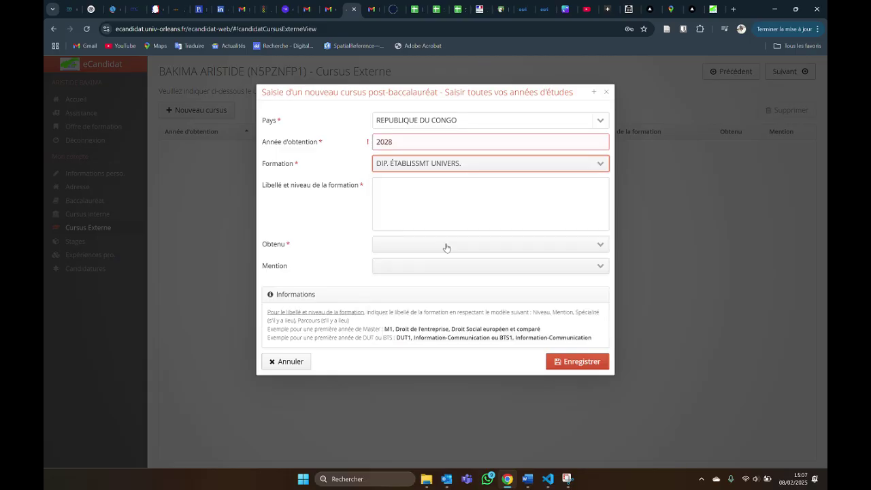
Add Licence 1, obtained with mention ASSEZ BIEN, then save after correcting the year to 2018.
{"action": "left_click", "coordinate": [398, 187]}
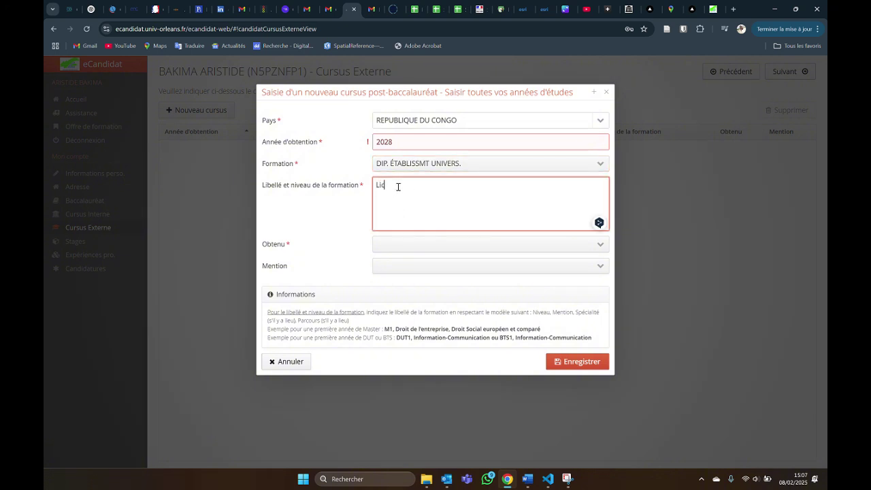
{"action": "left_click", "coordinate": [411, 248]}
{"action": "left_click", "coordinate": [395, 264]}
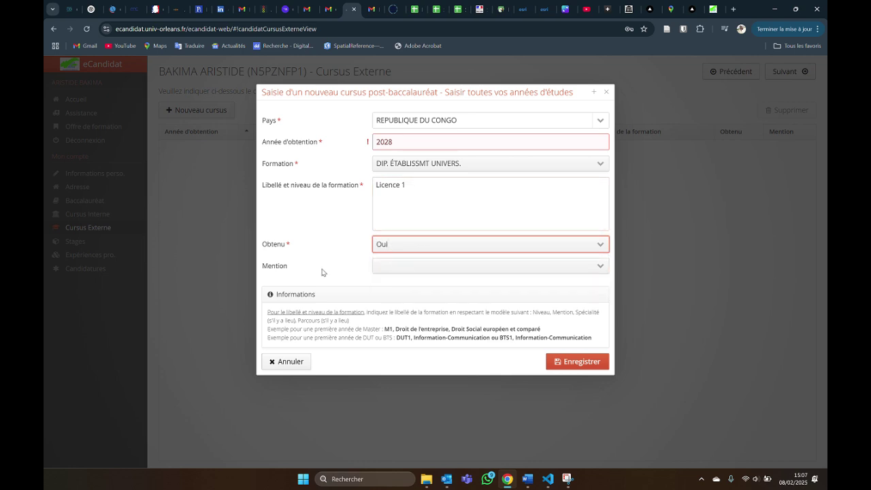
{"action": "left_click", "coordinate": [410, 266]}
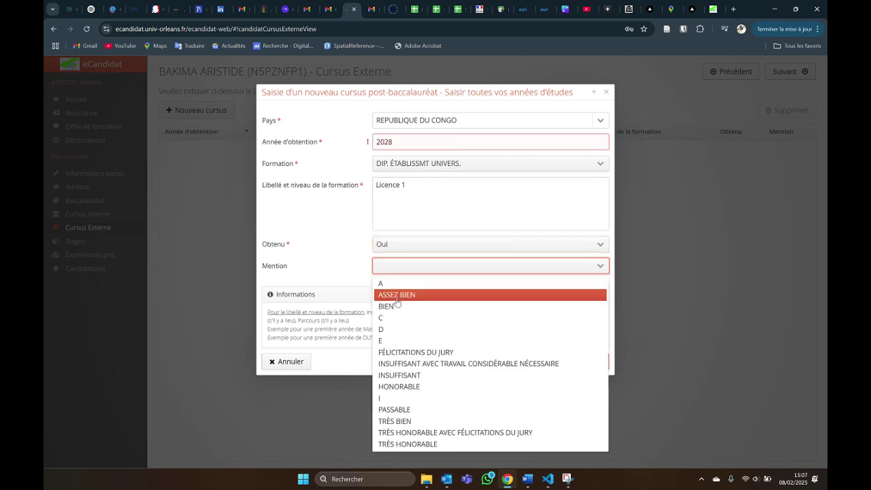
{"action": "left_click", "coordinate": [397, 297]}
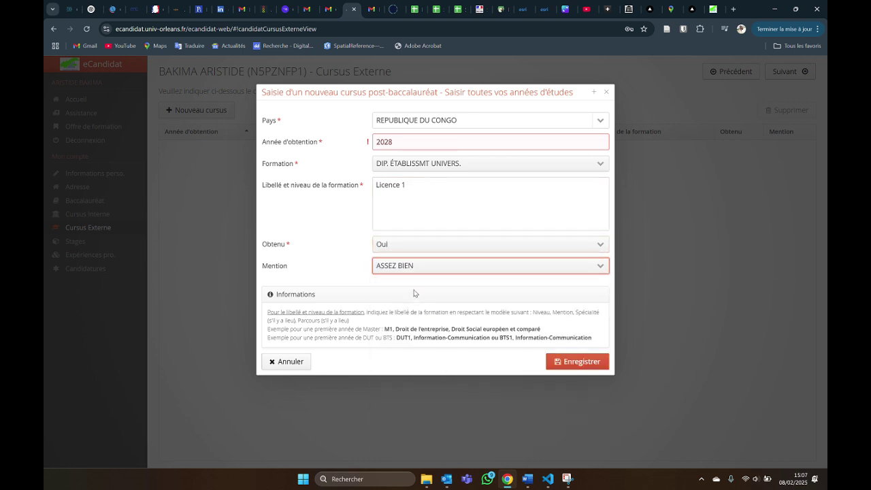
{"action": "left_click", "coordinate": [582, 368]}
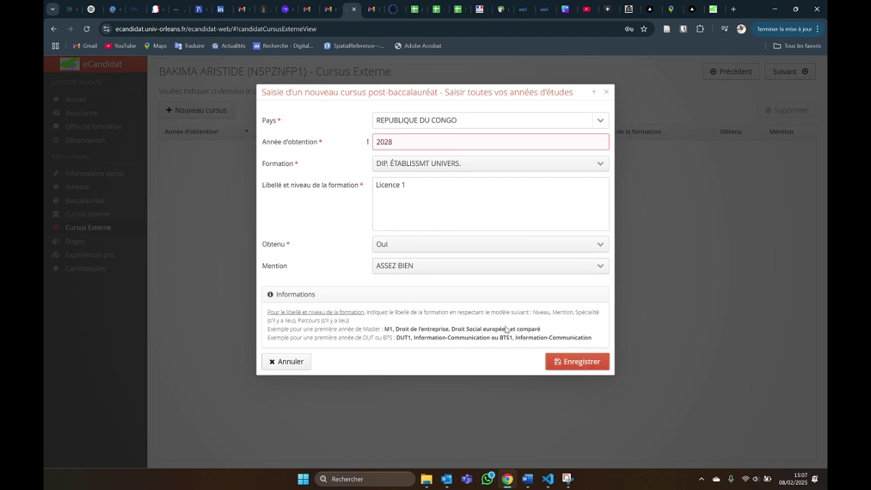
{"action": "left_click", "coordinate": [395, 143]}
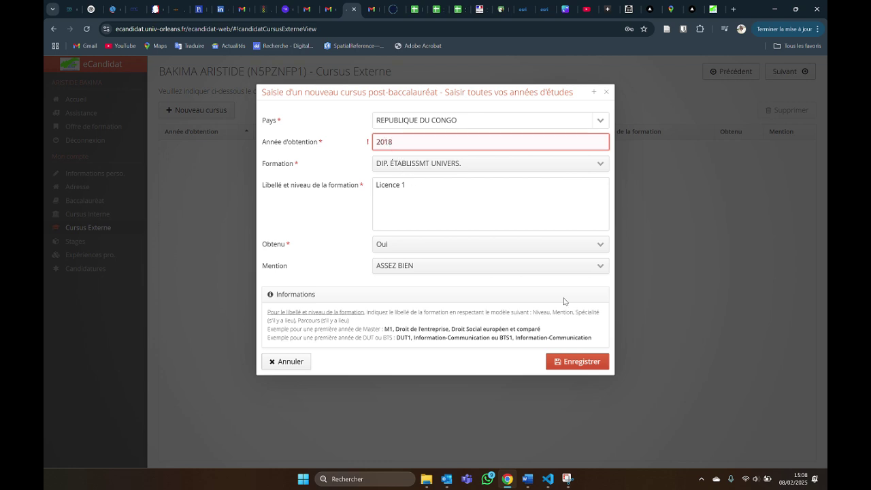
{"action": "left_click", "coordinate": [597, 364]}
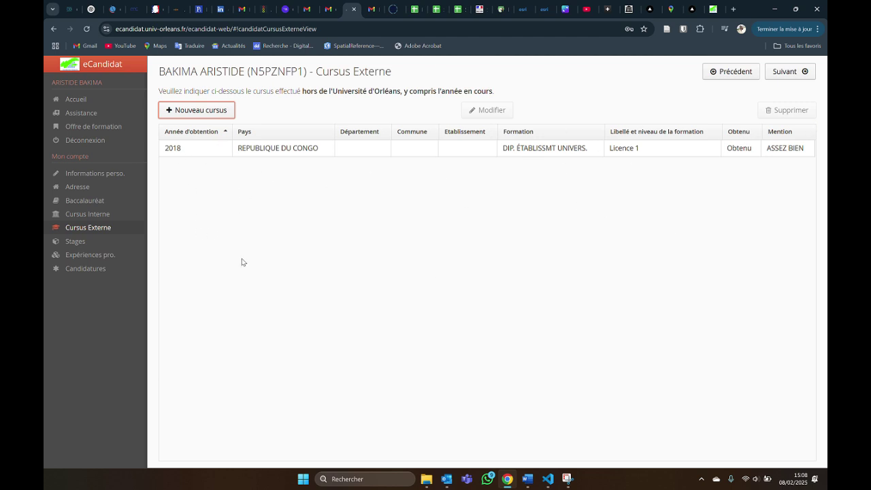
Create a new internship entry for 2022 with duration 6 and 24 hours per week.
{"action": "left_click", "coordinate": [102, 242]}
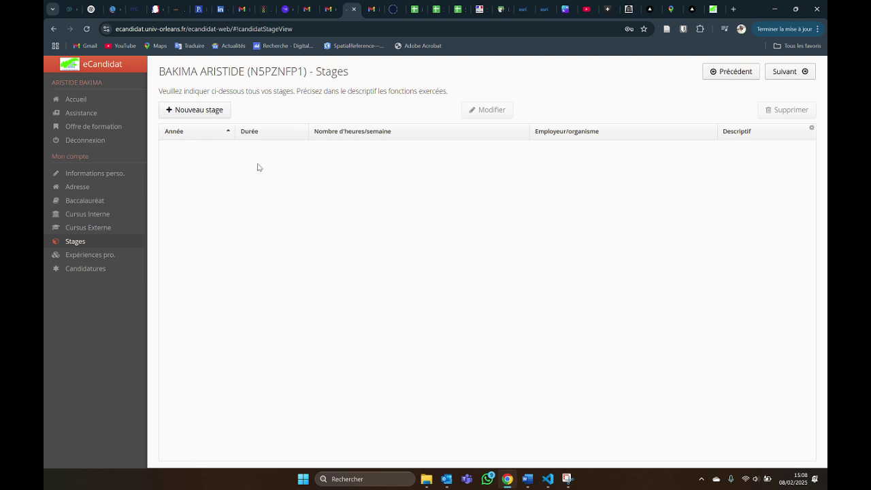
{"action": "left_click", "coordinate": [195, 112]}
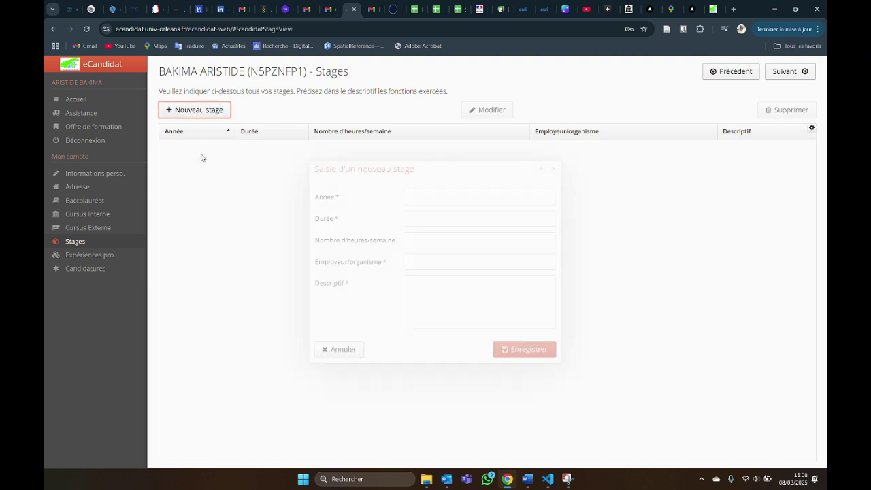
{"action": "left_click", "coordinate": [459, 194]}
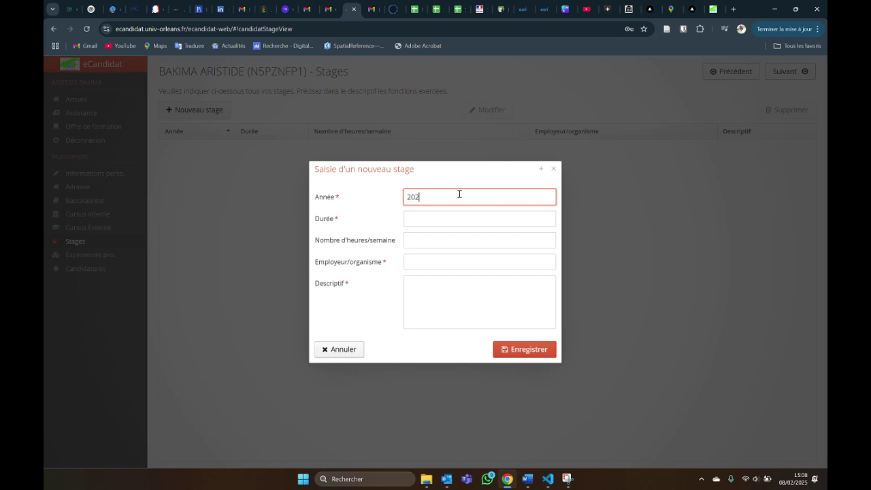
{"action": "left_click", "coordinate": [416, 221]}
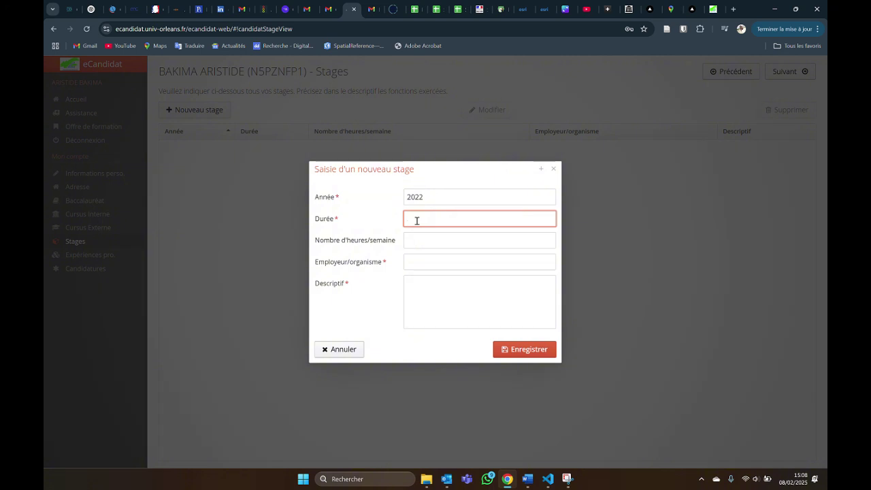
{"action": "type", "text": "6"}
{"action": "left_click", "coordinate": [421, 237]}
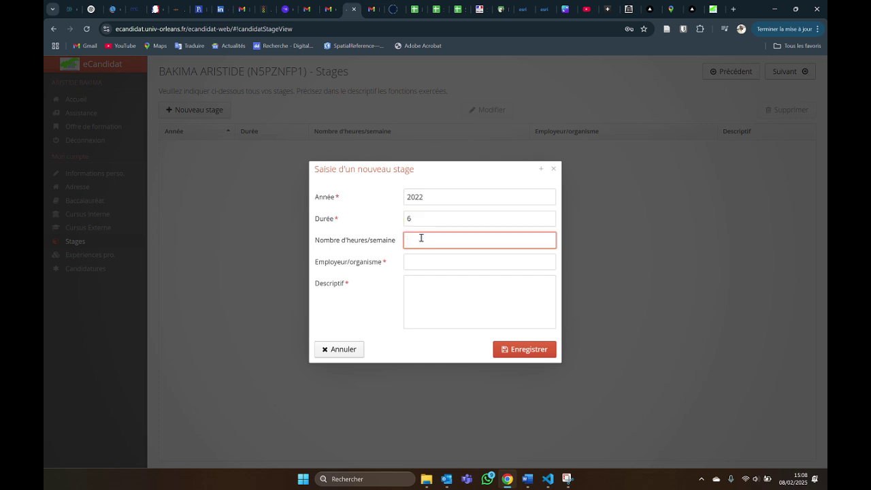
{"action": "type", "text": "24"}
Enter employer Mericom and description 'Stage en géomatique', then save the internship.
{"action": "left_click", "coordinate": [398, 9]}
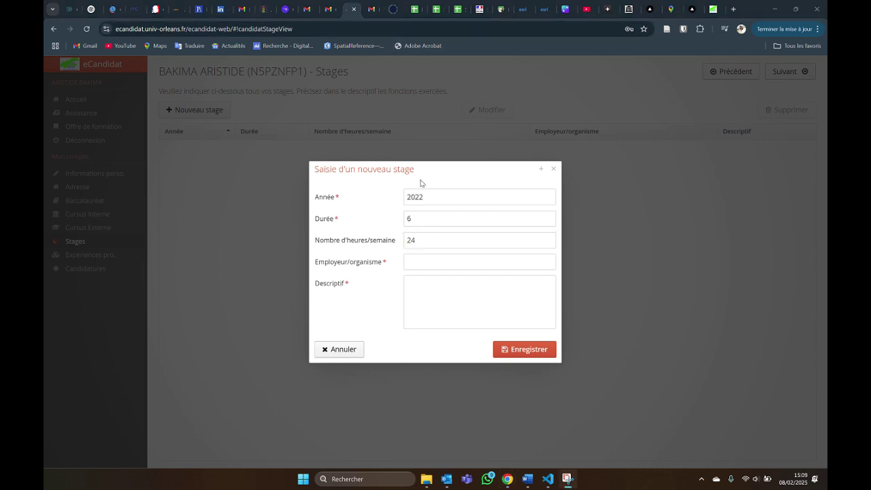
{"action": "left_click", "coordinate": [411, 261]}
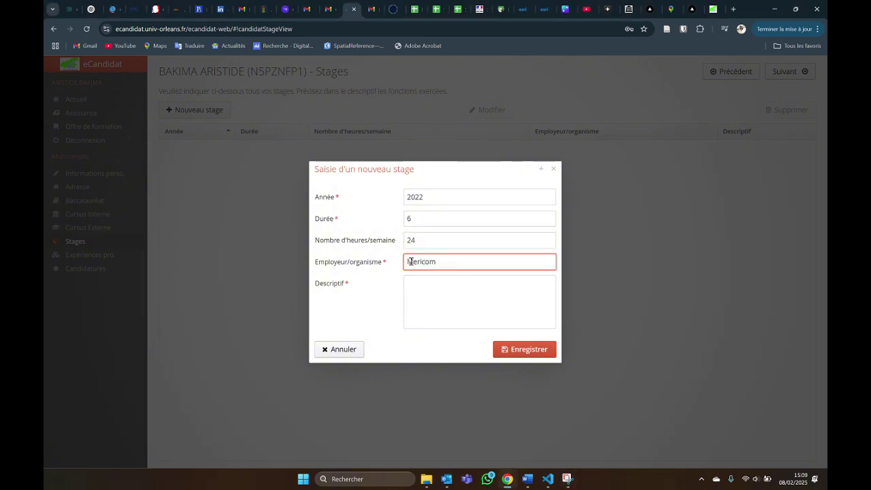
{"action": "left_click", "coordinate": [429, 295]}
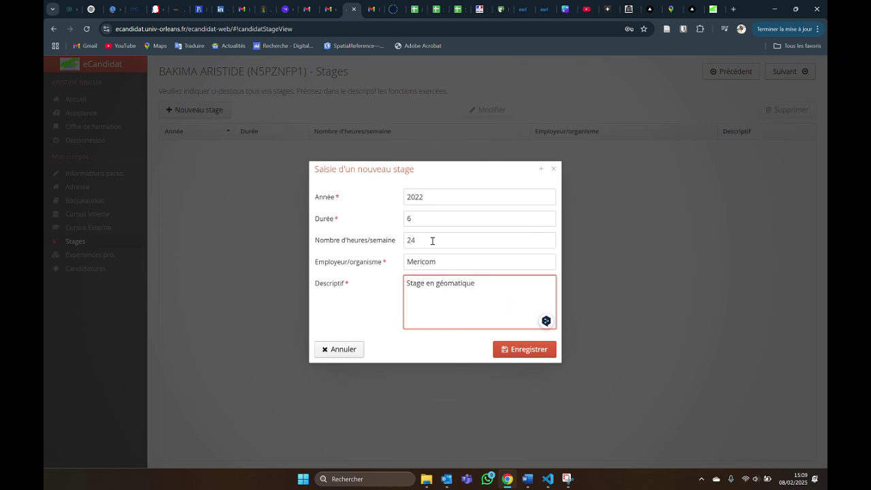
{"action": "left_click", "coordinate": [522, 350]}
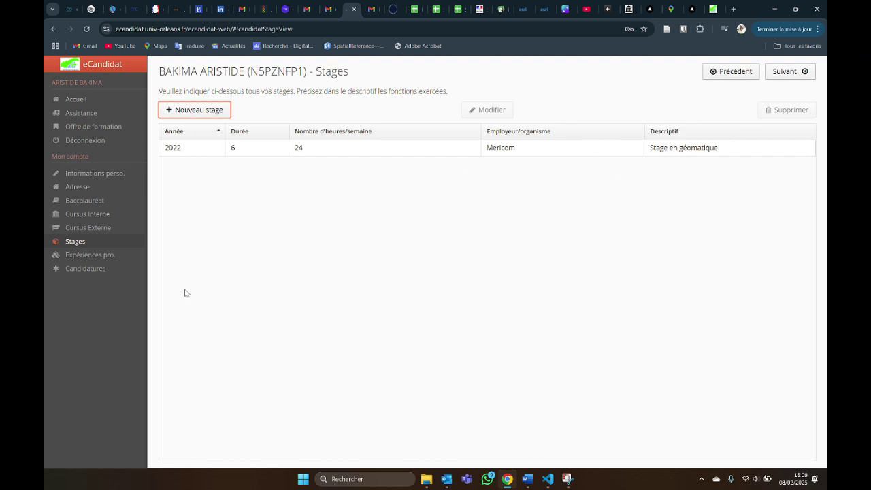
From the Candidatures page, begin a new application to reach the Offre de formation catalogue.
{"action": "left_click", "coordinate": [101, 254]}
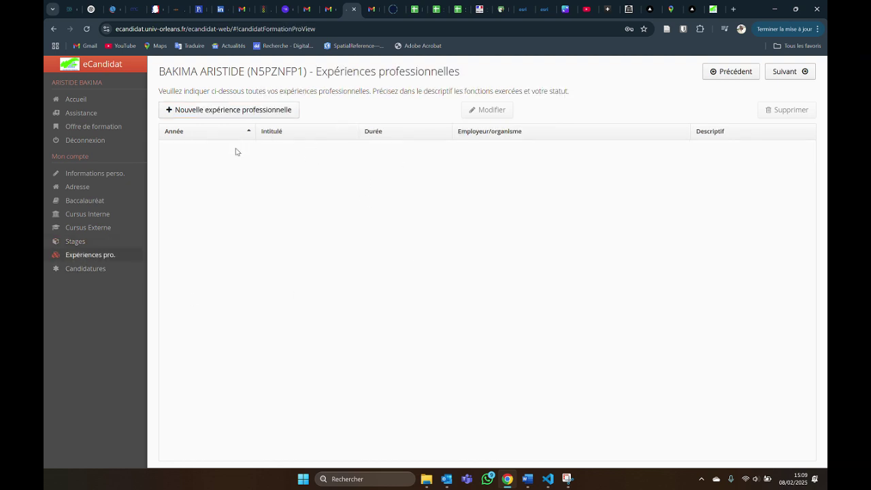
{"action": "left_click", "coordinate": [103, 270]}
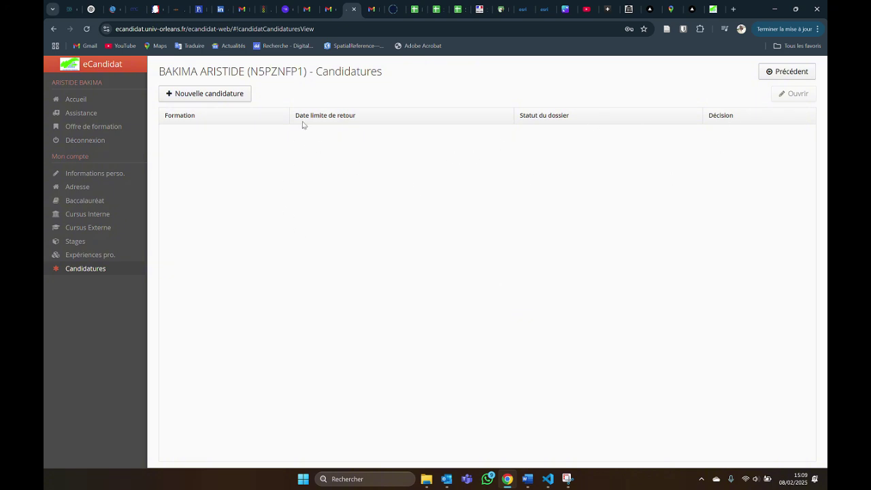
{"action": "left_click", "coordinate": [178, 96]}
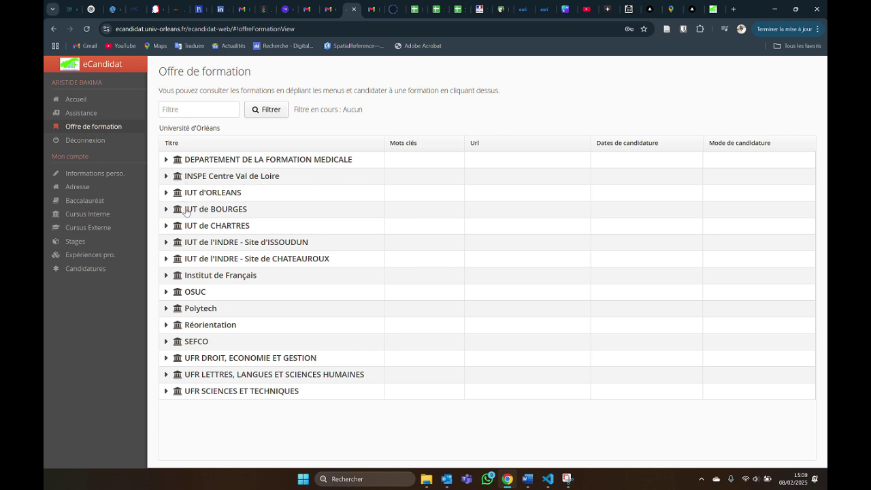
{"action": "left_click", "coordinate": [166, 192]}
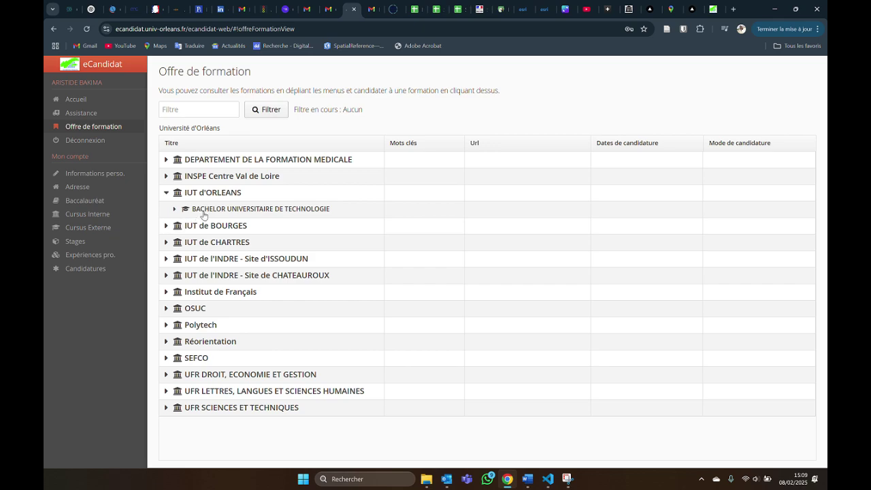
{"action": "left_click", "coordinate": [174, 209]}
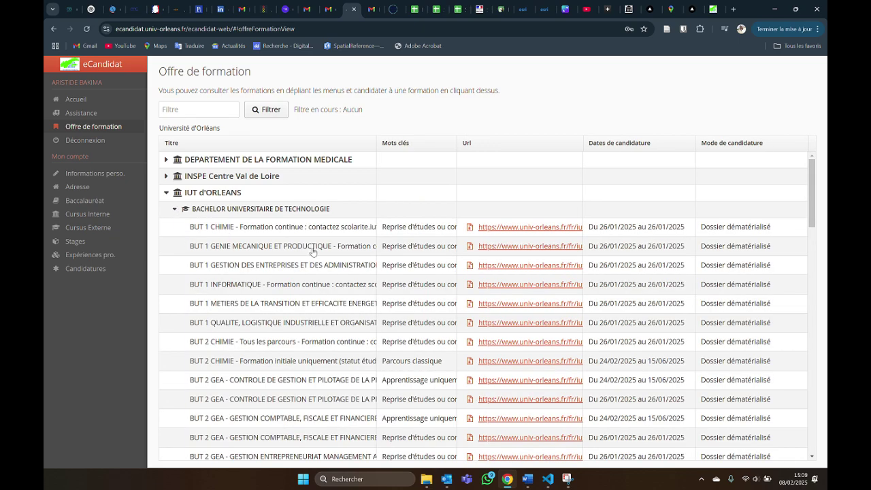
{"action": "scroll", "coordinate": [383, 304], "scroll_direction": "down", "scroll_amount": 5}
{"action": "scroll", "coordinate": [383, 303], "scroll_direction": "up", "scroll_amount": 3}
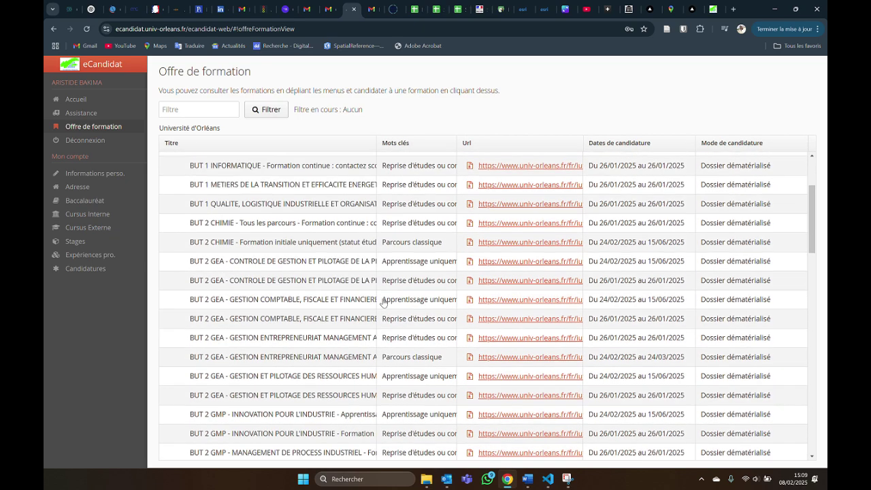
{"action": "scroll", "coordinate": [383, 303], "scroll_direction": "up", "scroll_amount": 3}
{"action": "left_click", "coordinate": [166, 192]}
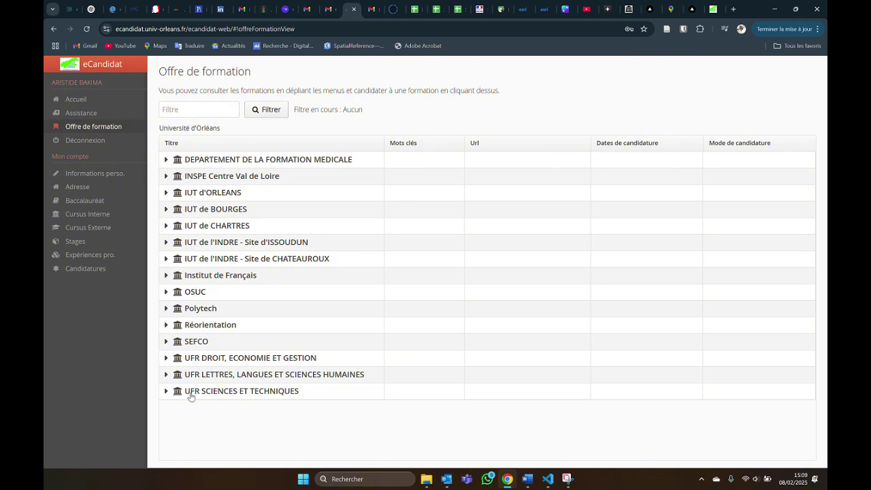
{"action": "left_click", "coordinate": [167, 375]}
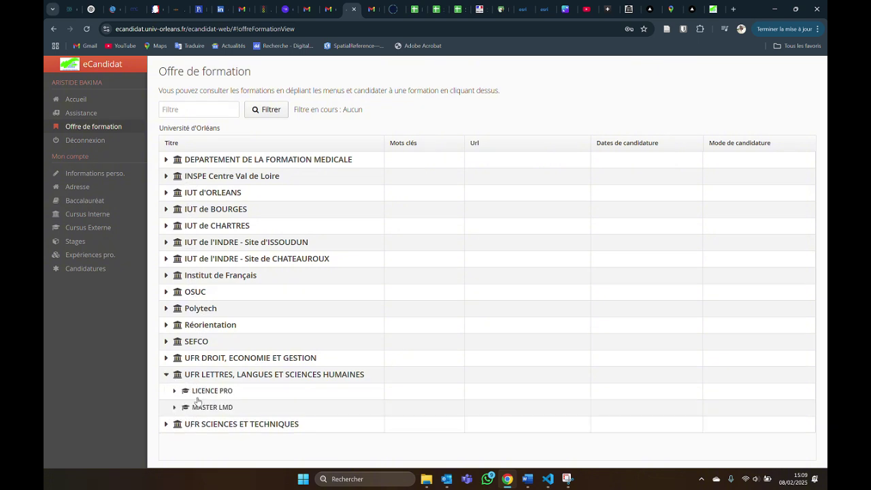
{"action": "left_click", "coordinate": [174, 390]}
{"action": "scroll", "coordinate": [175, 392], "scroll_direction": "down", "scroll_amount": 2}
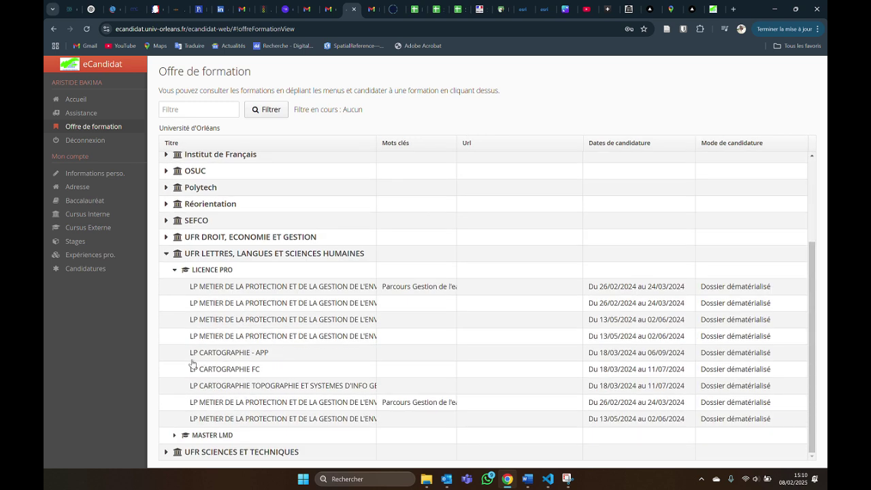
{"action": "left_click", "coordinate": [237, 354]}
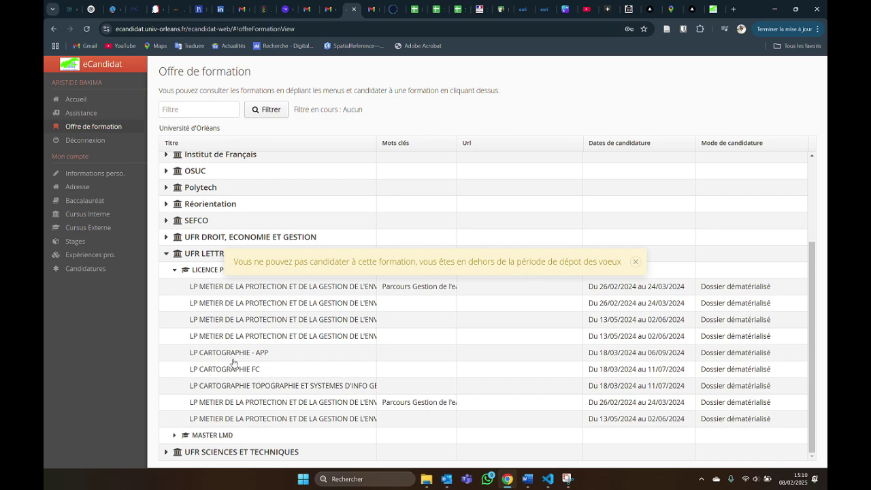
{"action": "left_click", "coordinate": [276, 352]}
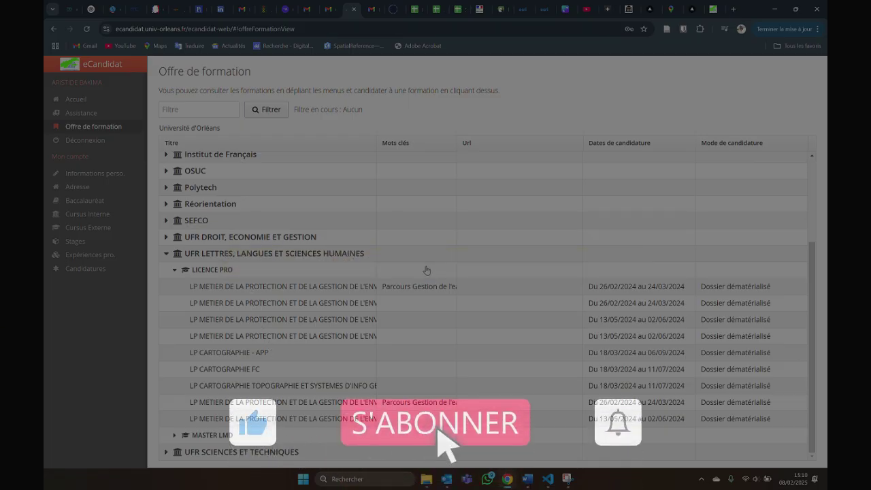
{"action": "left_click", "coordinate": [289, 361]}
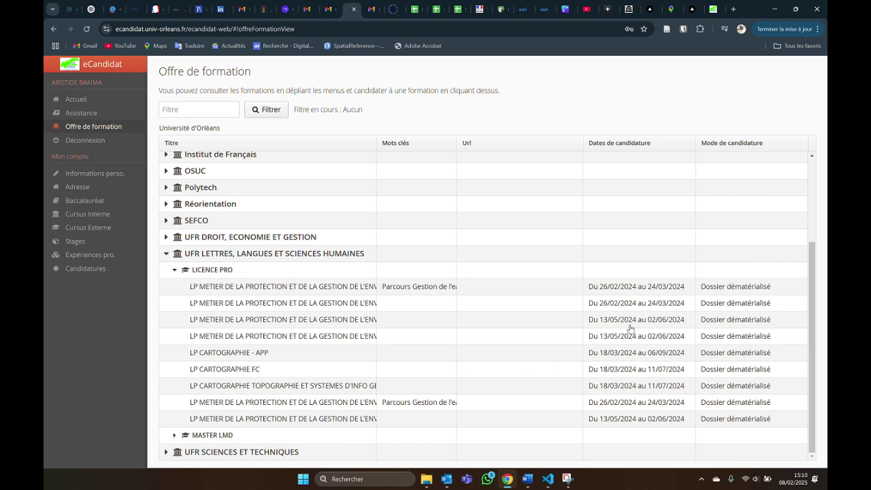
{"action": "left_click", "coordinate": [240, 287]}
{"action": "left_click", "coordinate": [167, 254]}
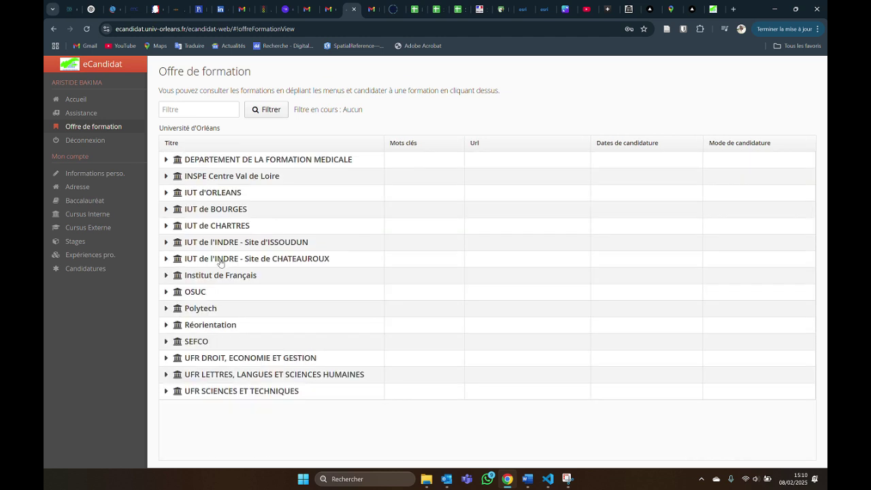
Expand IUT d'ORLEANS BUT programmes, attempt BUT 1 GENIE MECANIQUE and BUT 1 CHIMIE, then collapse them.
{"action": "left_click", "coordinate": [167, 194]}
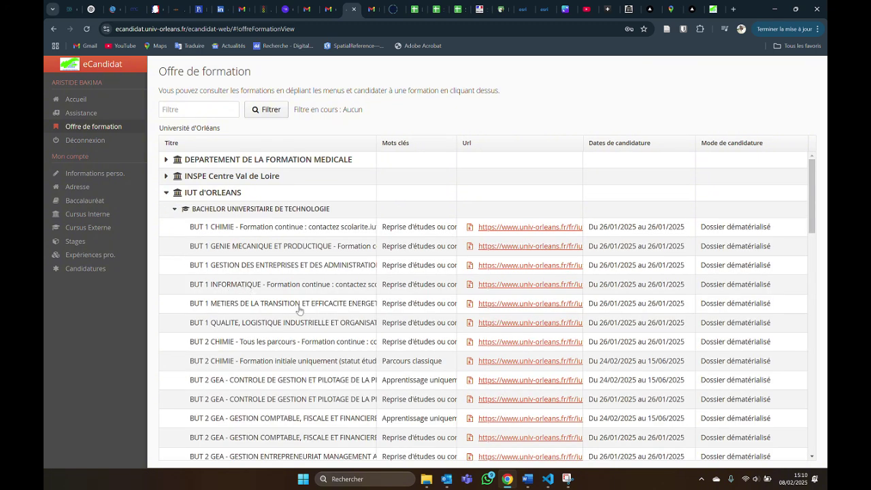
{"action": "left_click", "coordinate": [302, 245]}
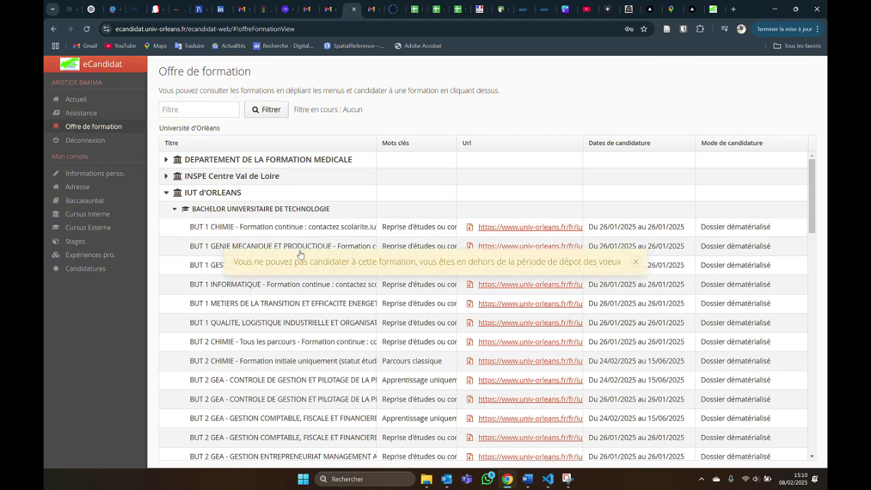
{"action": "left_click", "coordinate": [635, 263]}
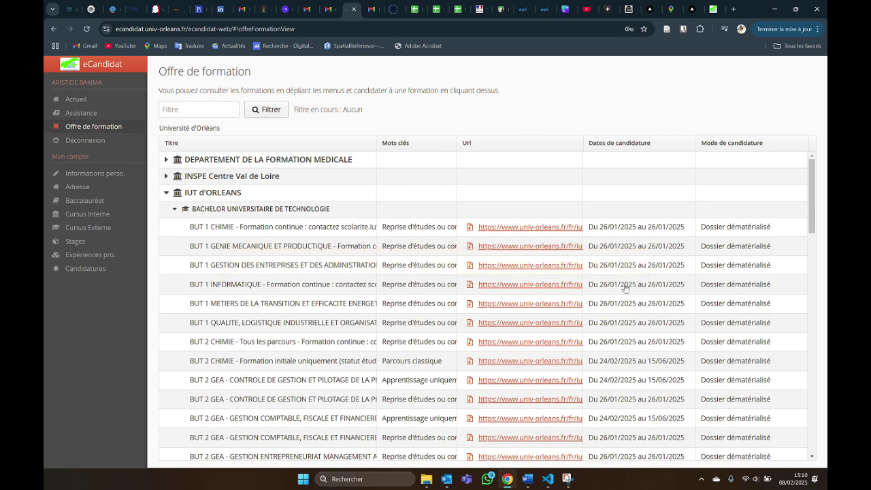
{"action": "left_click", "coordinate": [313, 226]}
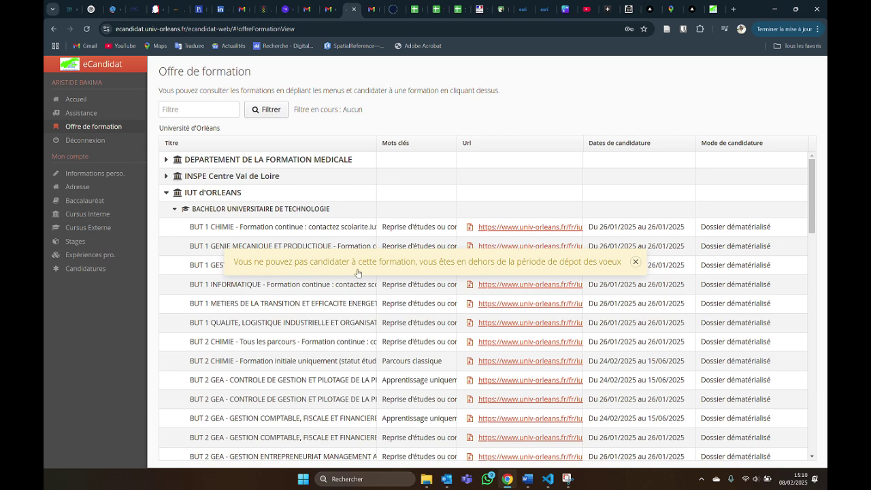
{"action": "left_click", "coordinate": [367, 229]}
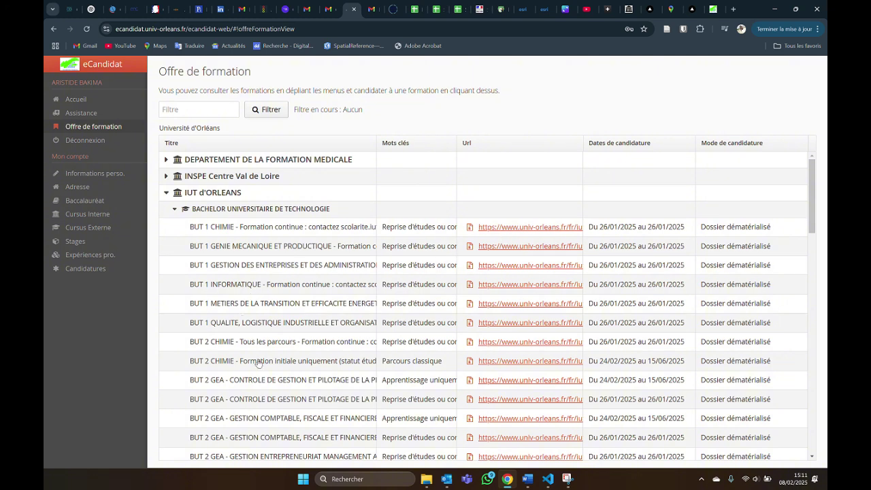
{"action": "scroll", "coordinate": [267, 331], "scroll_direction": "down", "scroll_amount": 4}
{"action": "scroll", "coordinate": [173, 227], "scroll_direction": "up", "scroll_amount": 5}
{"action": "left_click", "coordinate": [173, 211]}
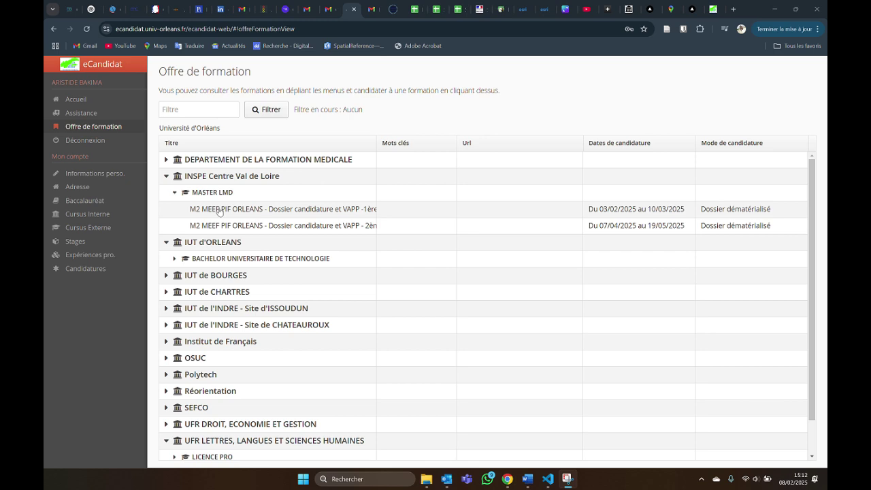
Select the M2 MEEF PIF ORLEANS 1ère campagne and confirm with Oui.
{"action": "left_click", "coordinate": [219, 212]}
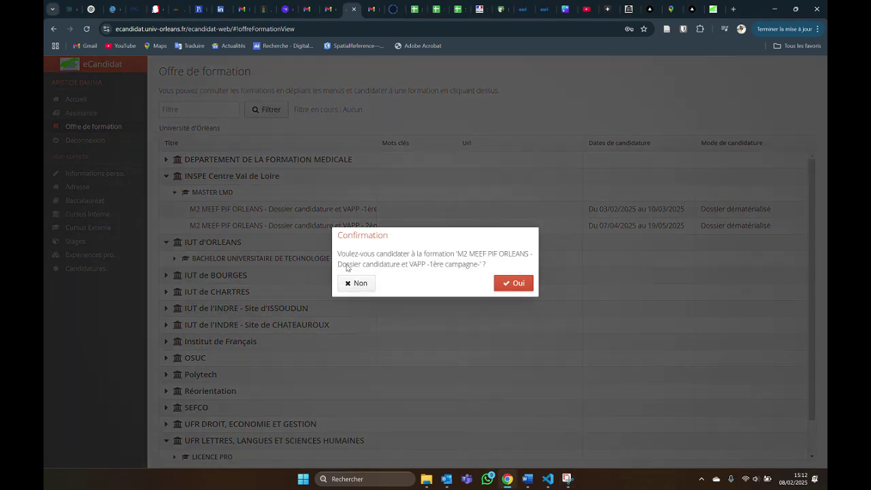
{"action": "left_click", "coordinate": [517, 283]}
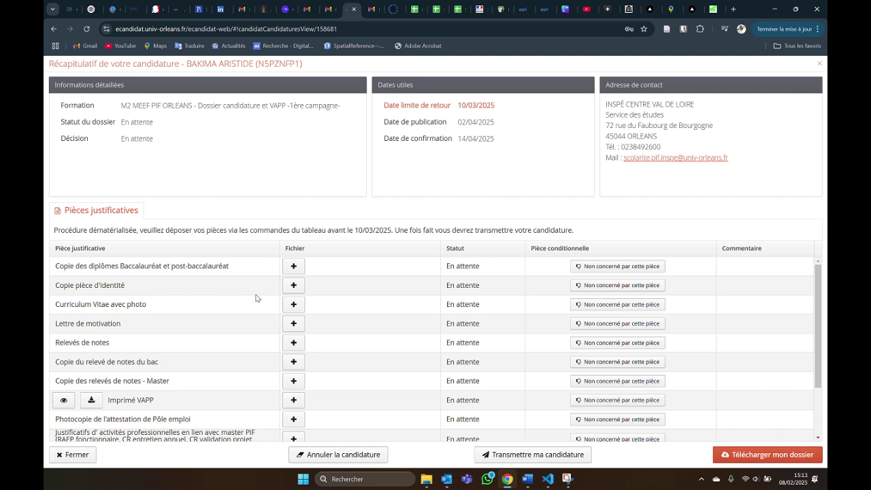
{"action": "scroll", "coordinate": [256, 297], "scroll_direction": "down", "scroll_amount": 3}
{"action": "scroll", "coordinate": [258, 299], "scroll_direction": "up", "scroll_amount": 3}
{"action": "scroll", "coordinate": [467, 404], "scroll_direction": "down", "scroll_amount": 1}
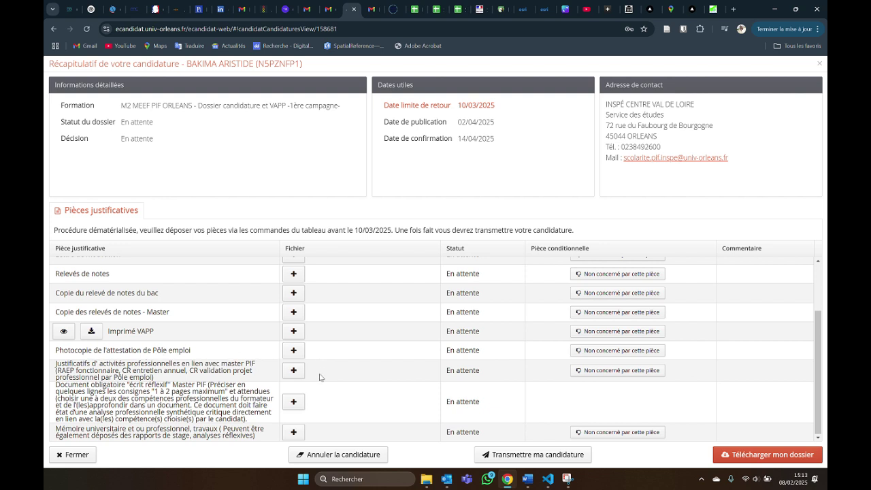
{"action": "scroll", "coordinate": [446, 387], "scroll_direction": "up", "scroll_amount": 1}
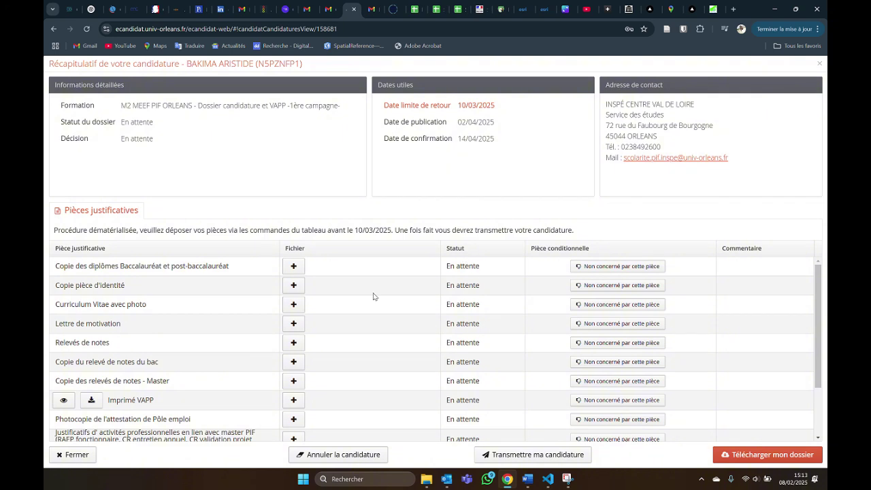
{"action": "left_click", "coordinate": [292, 268]}
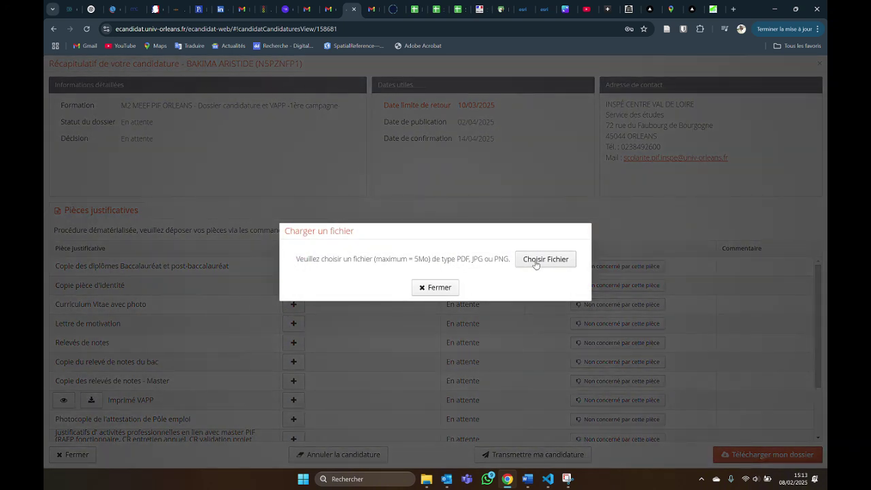
{"action": "left_click", "coordinate": [536, 265]}
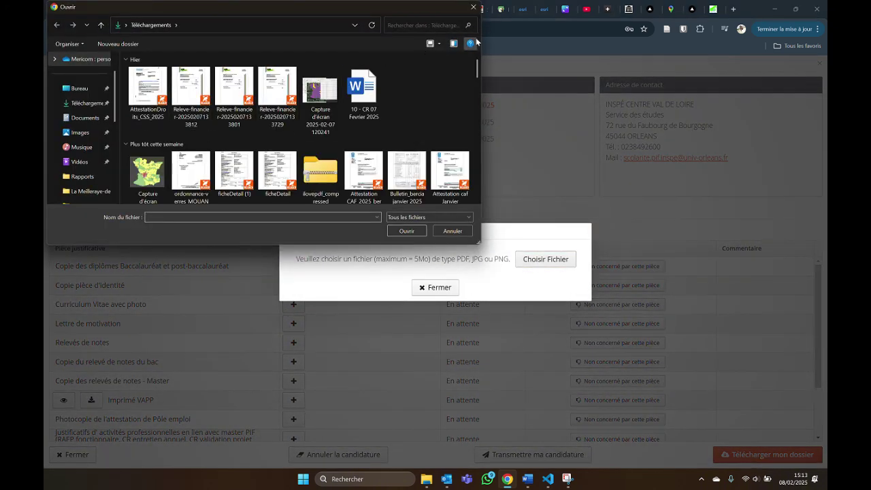
{"action": "left_click", "coordinate": [451, 231]}
{"action": "left_click", "coordinate": [451, 287]}
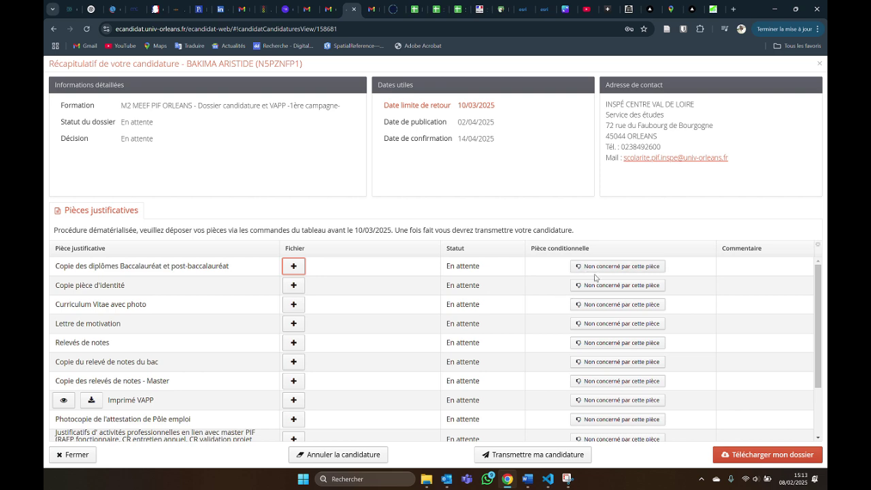
{"action": "left_click", "coordinate": [596, 266]}
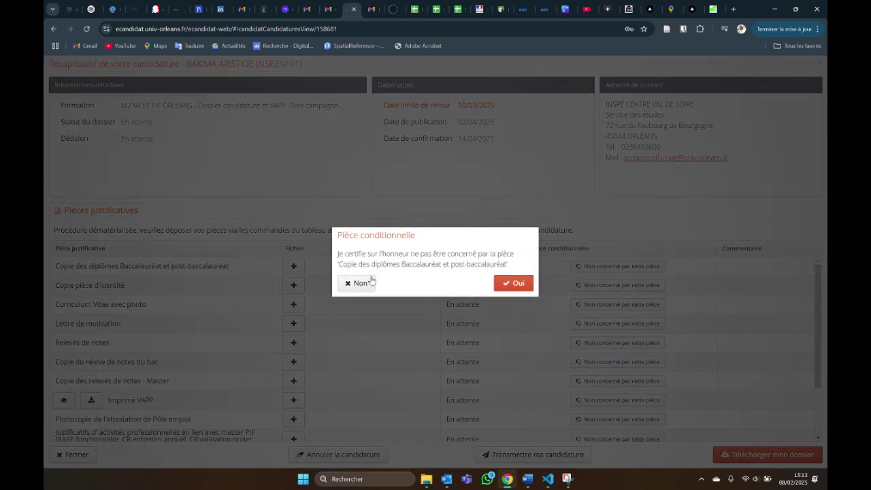
{"action": "left_click", "coordinate": [360, 283]}
{"action": "scroll", "coordinate": [293, 353], "scroll_direction": "down", "scroll_amount": 2}
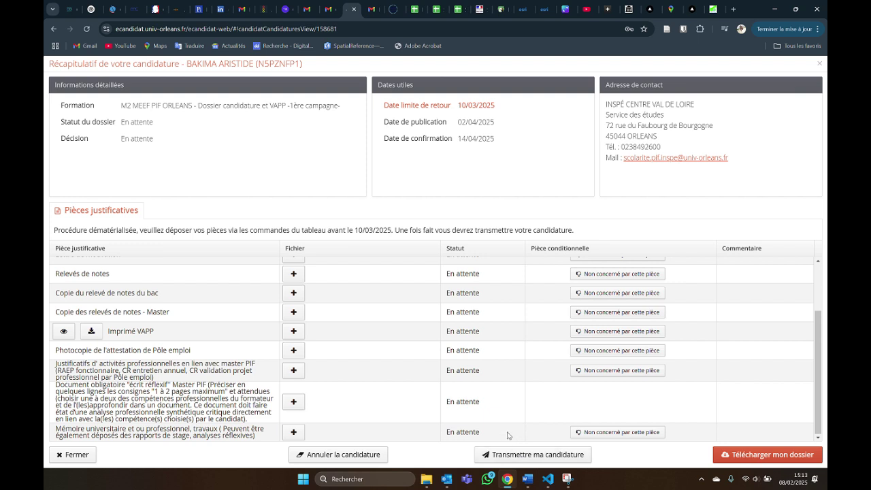
{"action": "scroll", "coordinate": [457, 351], "scroll_direction": "up", "scroll_amount": 1}
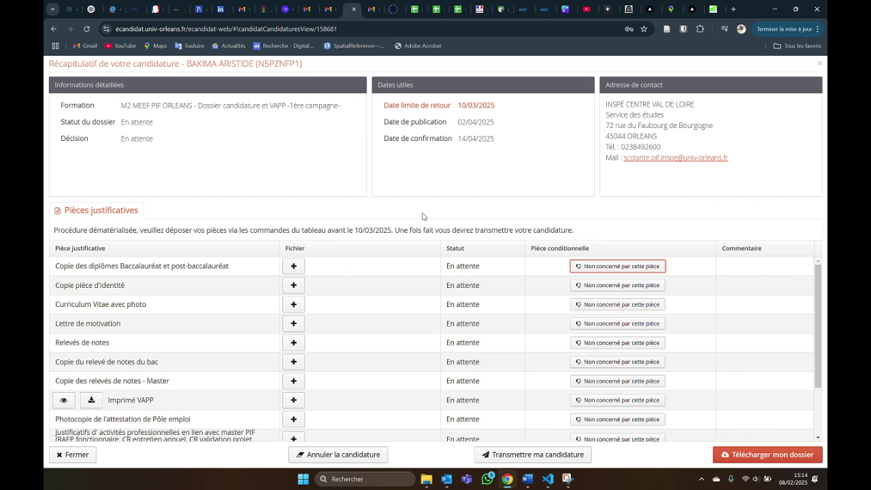
{"action": "scroll", "coordinate": [453, 301], "scroll_direction": "down", "scroll_amount": 3}
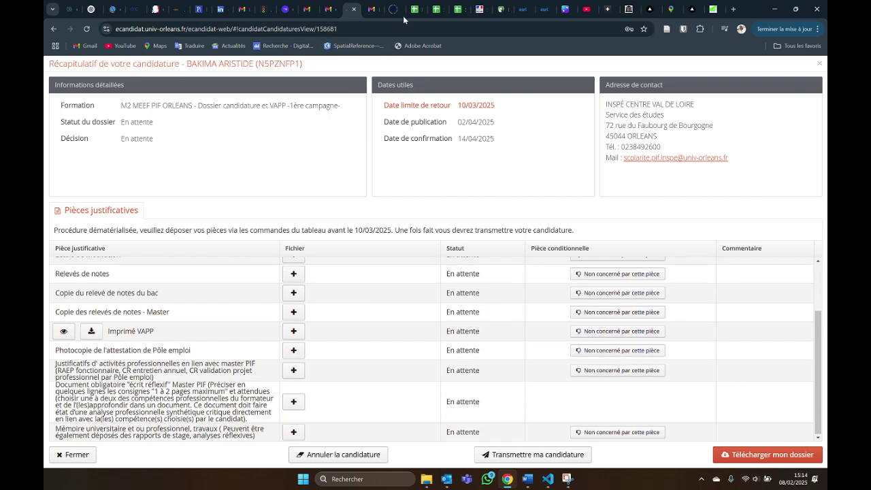